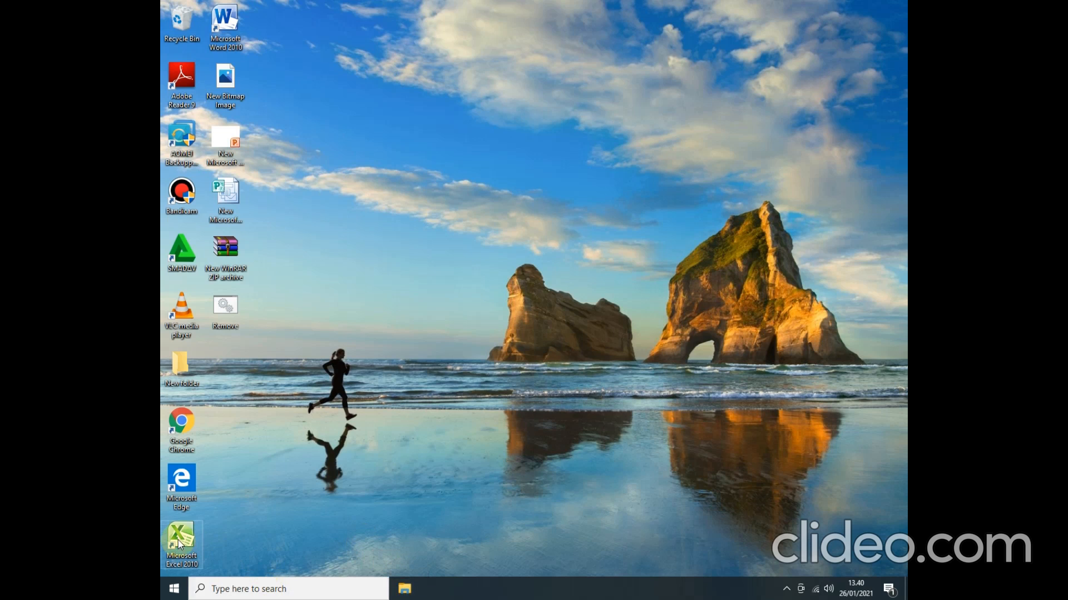
# Start Microsoft Excel 2010 and open the workbook "akun import pt amanda collection".
pyautogui.doubleClick(178, 540)
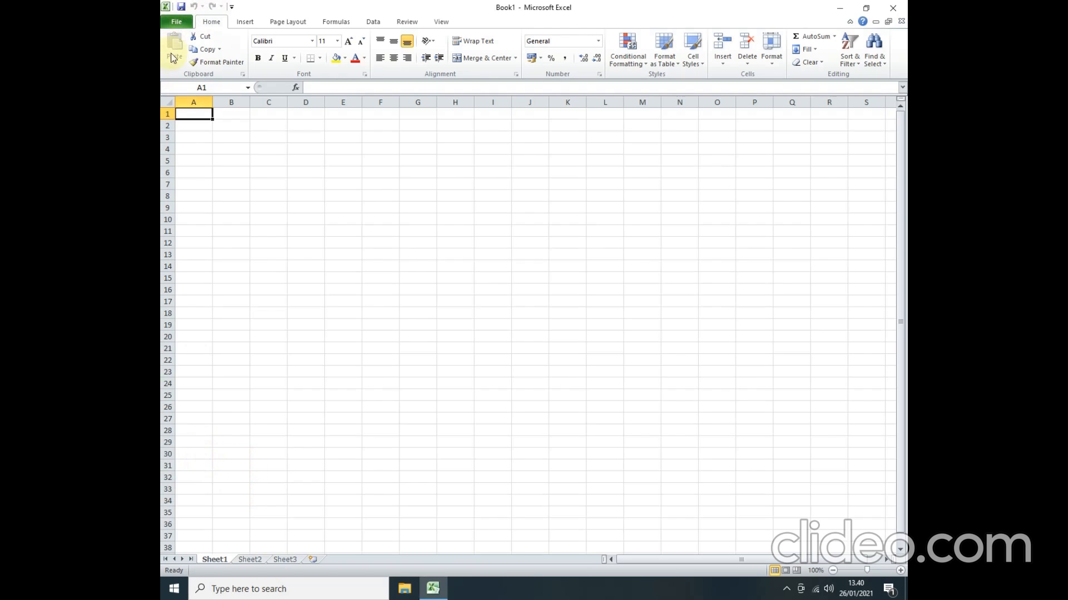
pyautogui.click(176, 24)
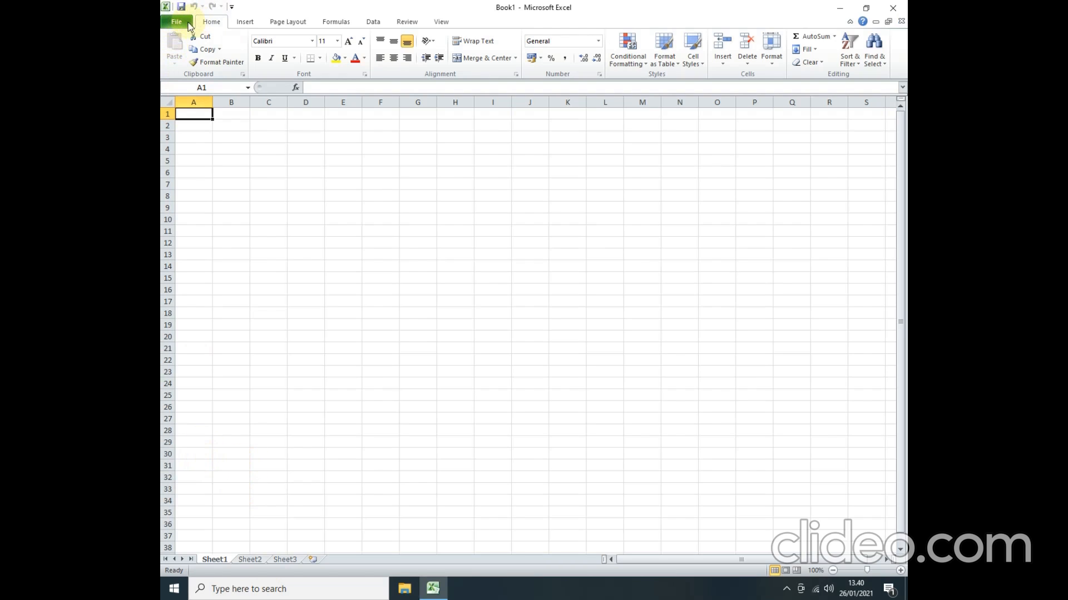
pyautogui.click(311, 92)
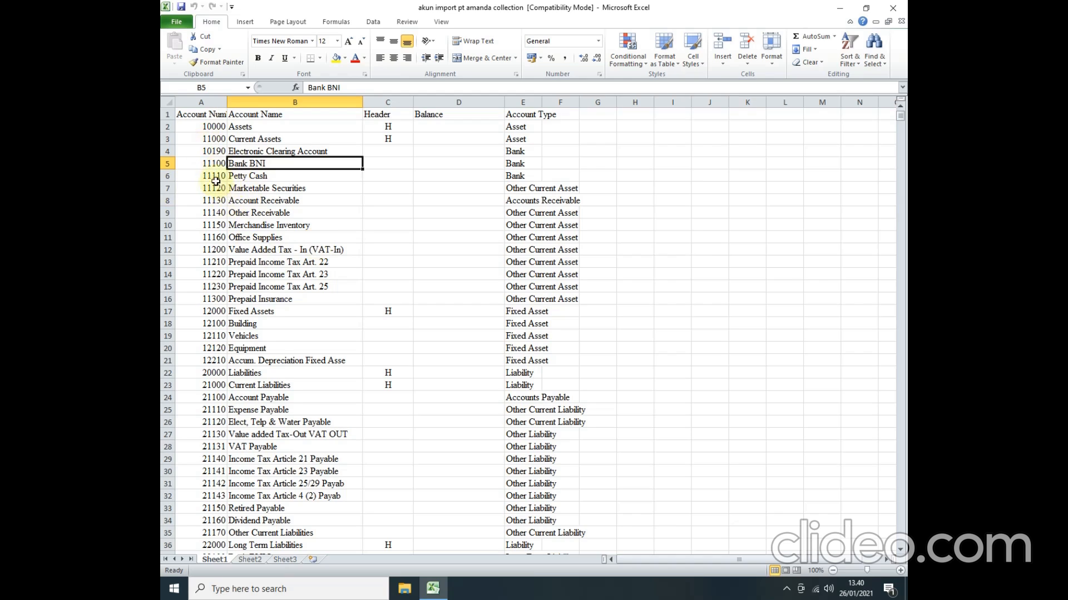
# Review the account list's column headings in row 1, from Account Number to Account Type.
pyautogui.click(189, 115)
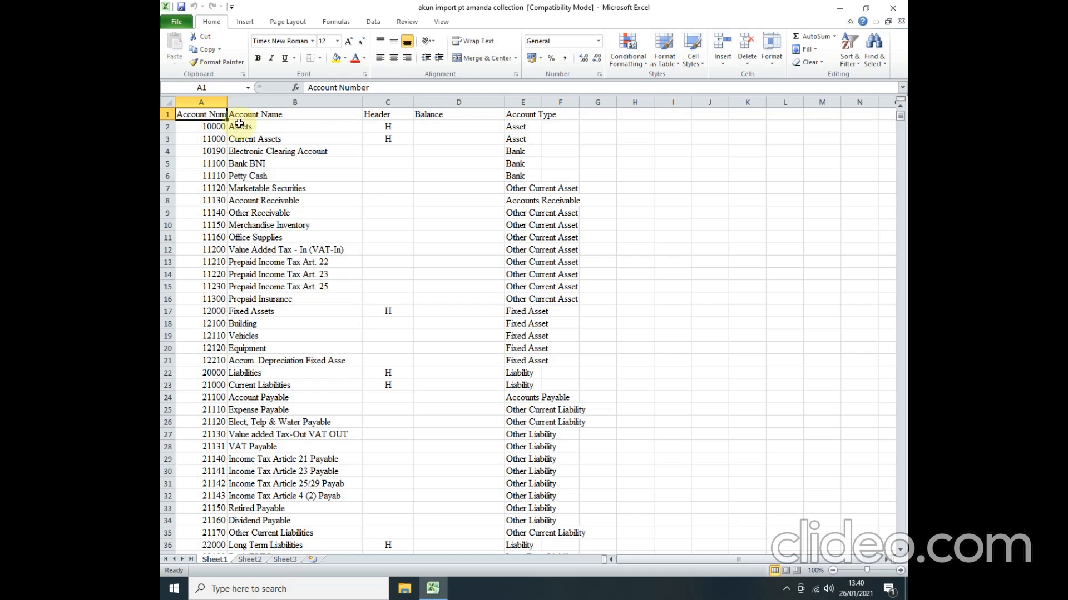
pyautogui.press('Right')
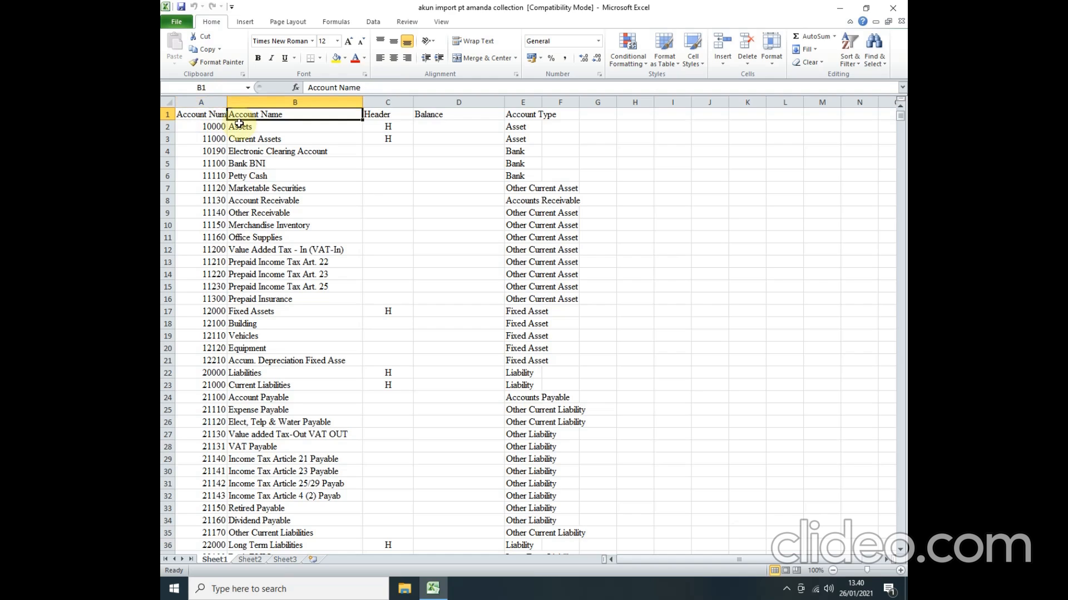
pyautogui.press('Right')
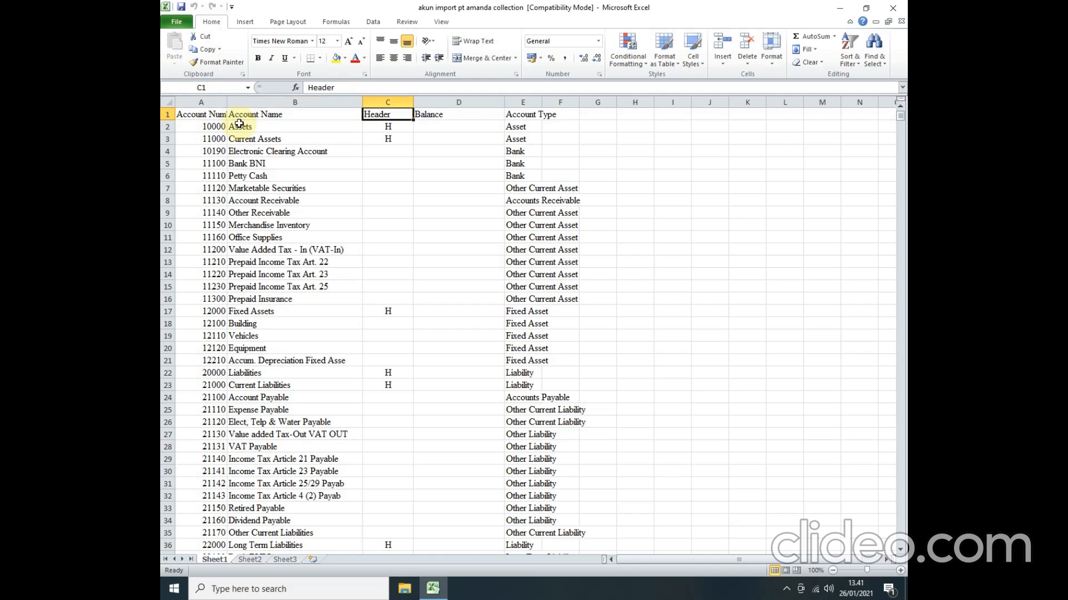
pyautogui.press('Right')
pyautogui.press('Right')
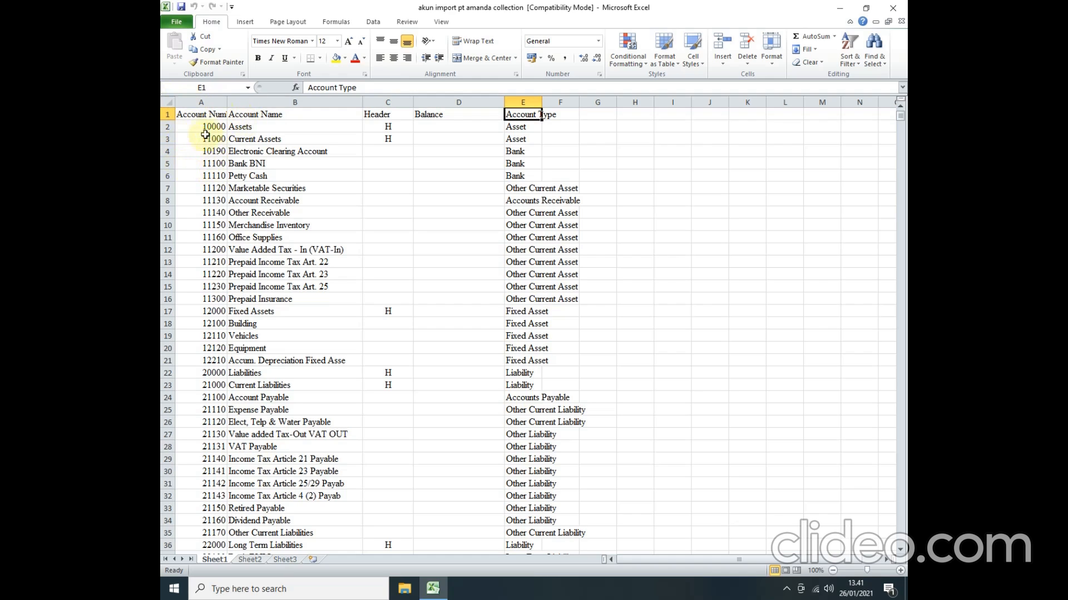
pyautogui.click(213, 140)
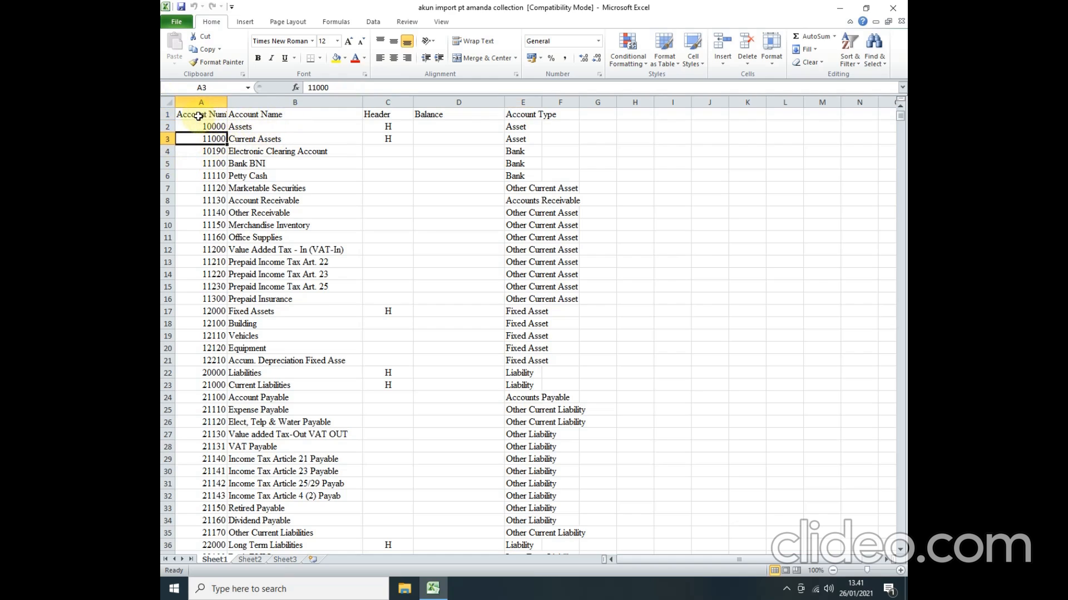
# Prepare to save a copy as Text (Tab delimited) with the file name "PT. AMANDA COLLECTION INDOESIA".
pyautogui.click(177, 26)
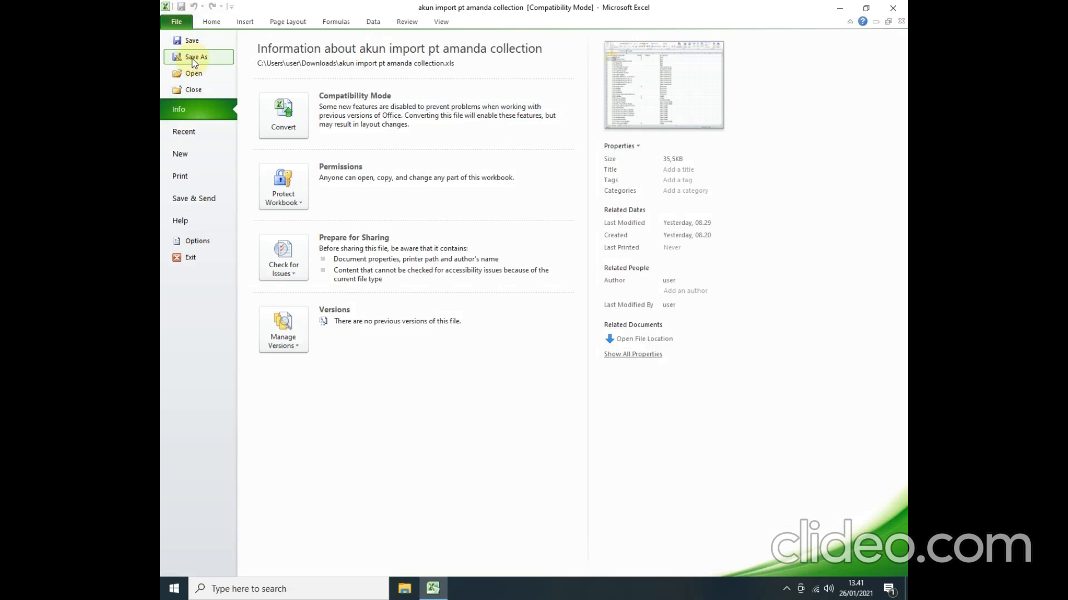
pyautogui.click(192, 57)
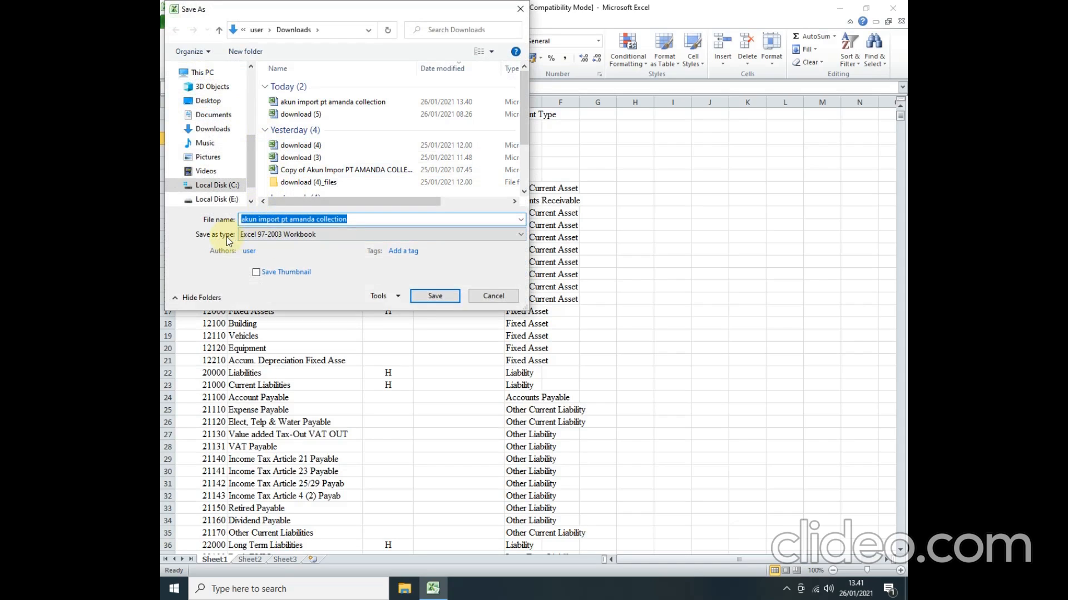
pyautogui.click(262, 234)
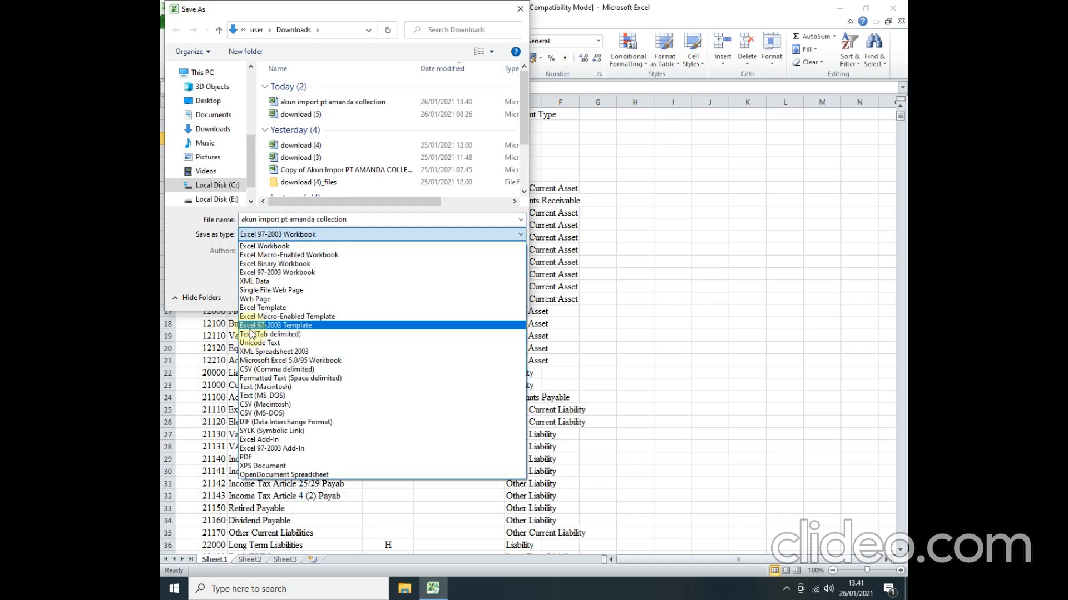
pyautogui.click(259, 334)
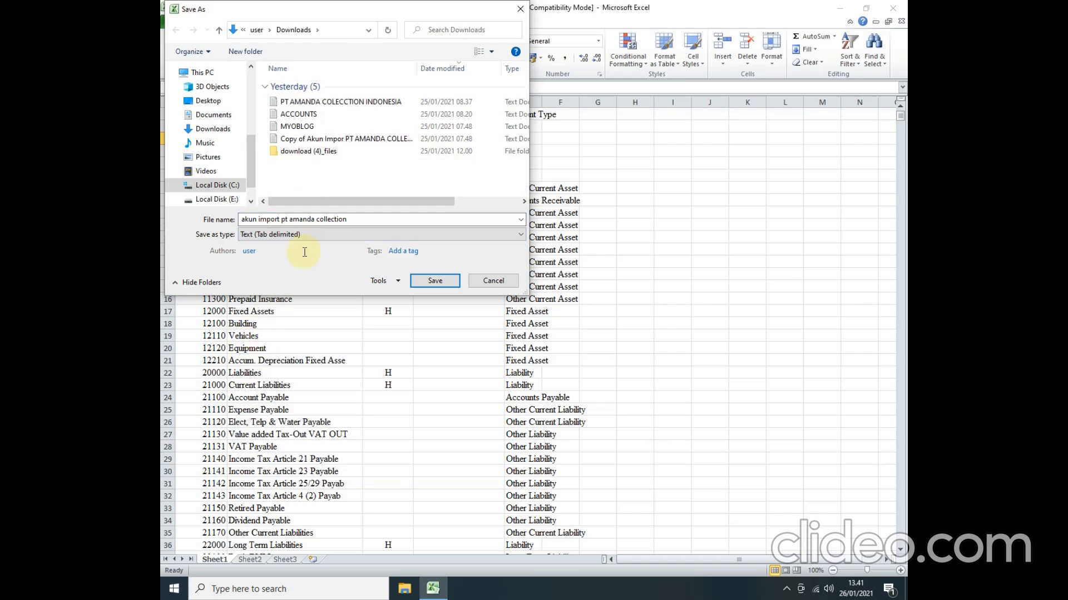
pyautogui.click(351, 220)
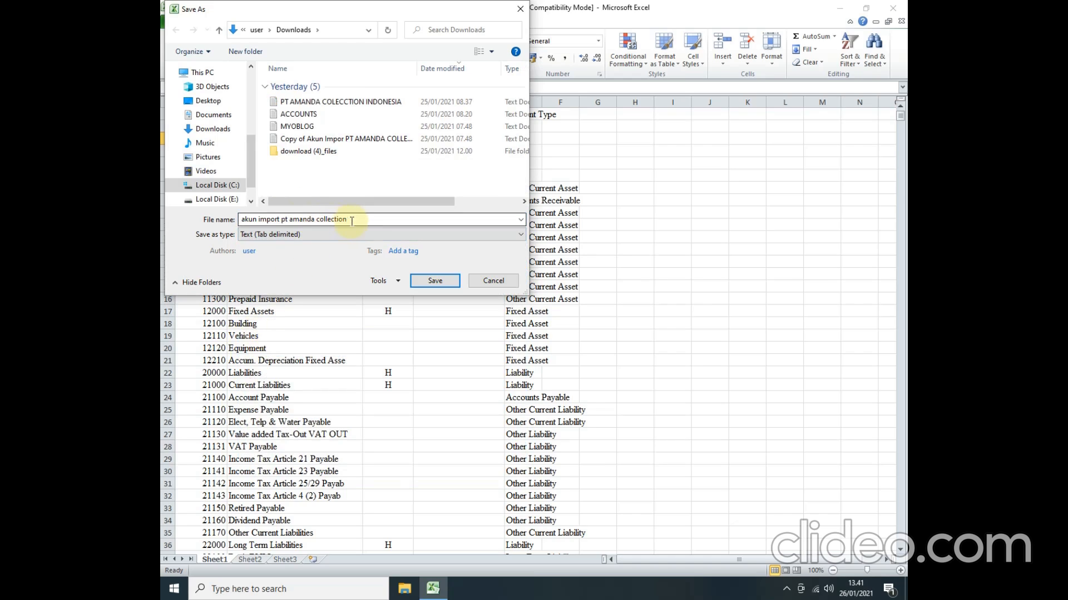
pyautogui.hotkey('ctrl', 'a')
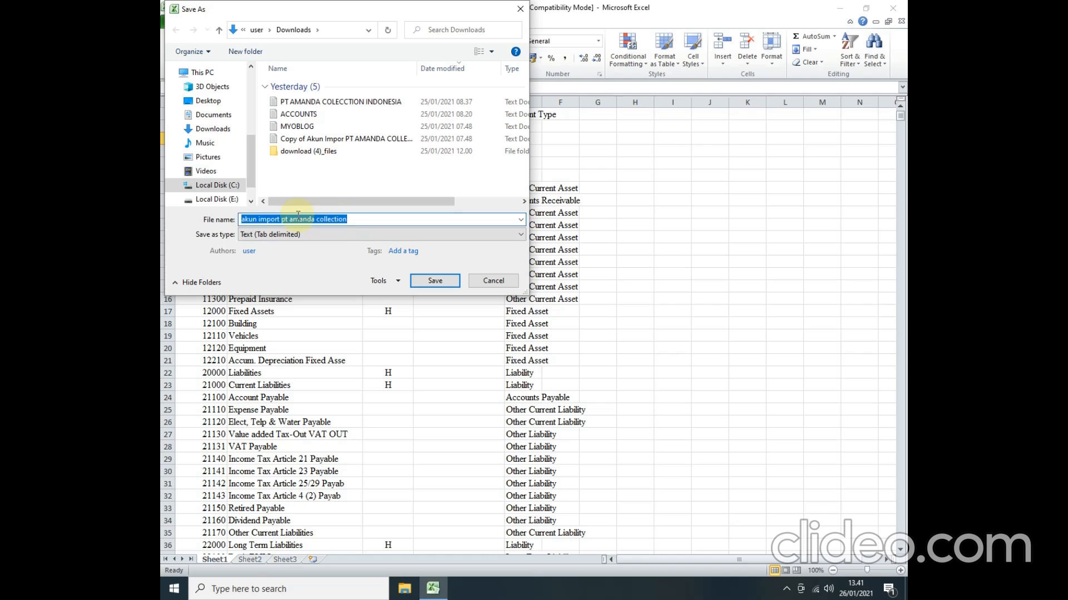
pyautogui.write('PT. A')
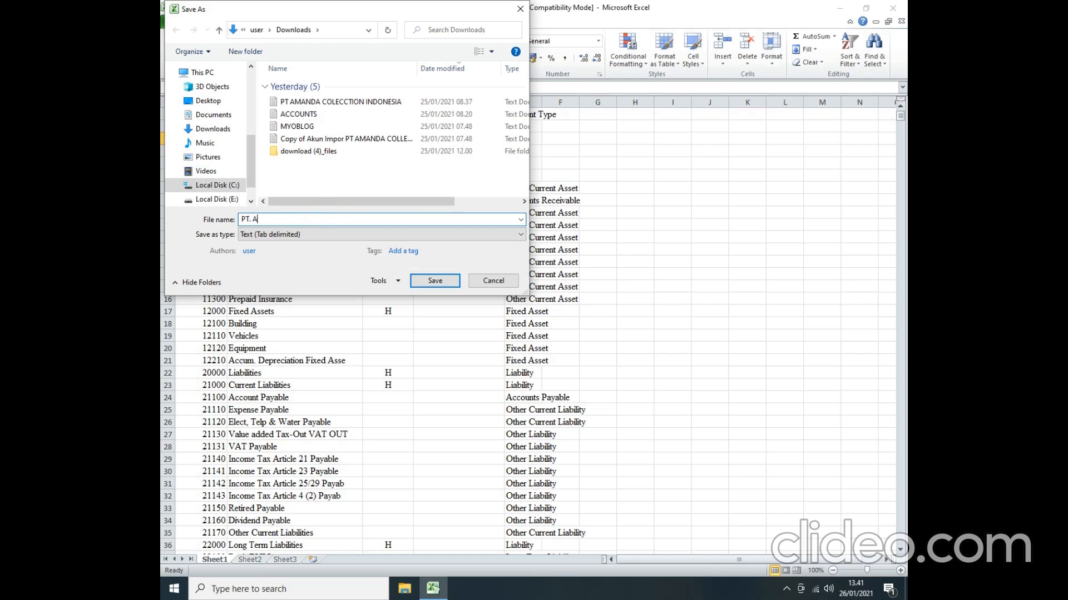
pyautogui.write('MANDA COLLECTION INDOESIA')
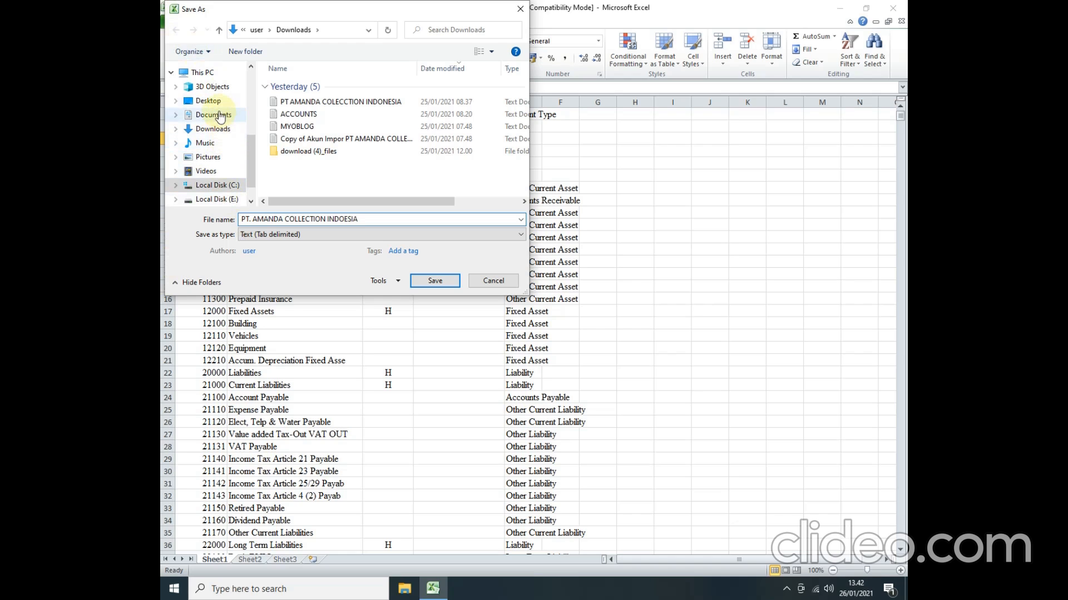
# Save the active sheet to the Documents folder, keeping the text format, and close Excel without saving again.
pyautogui.click(217, 114)
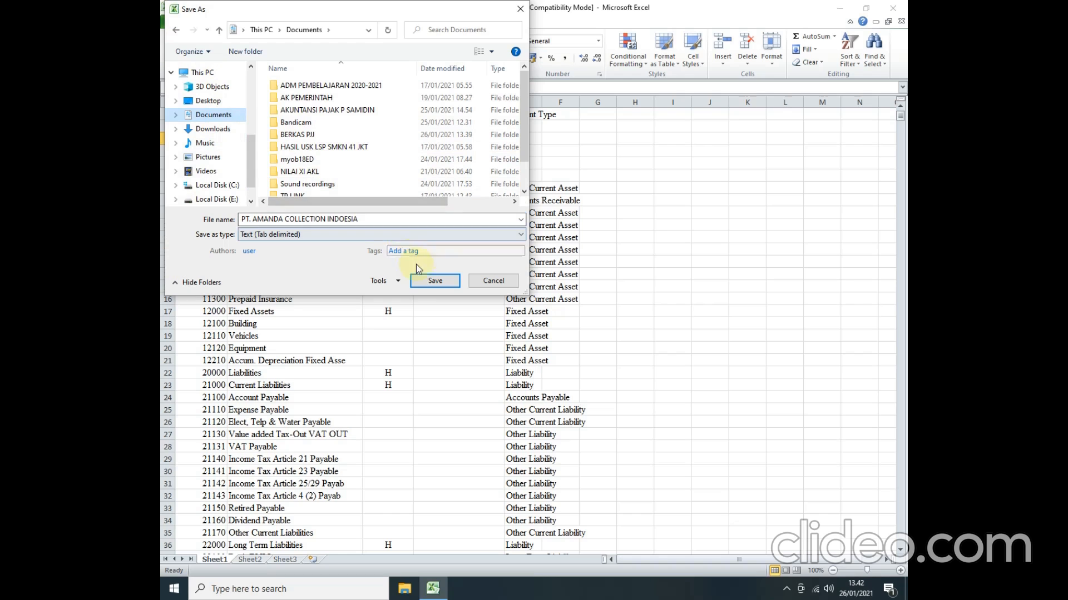
pyautogui.click(427, 285)
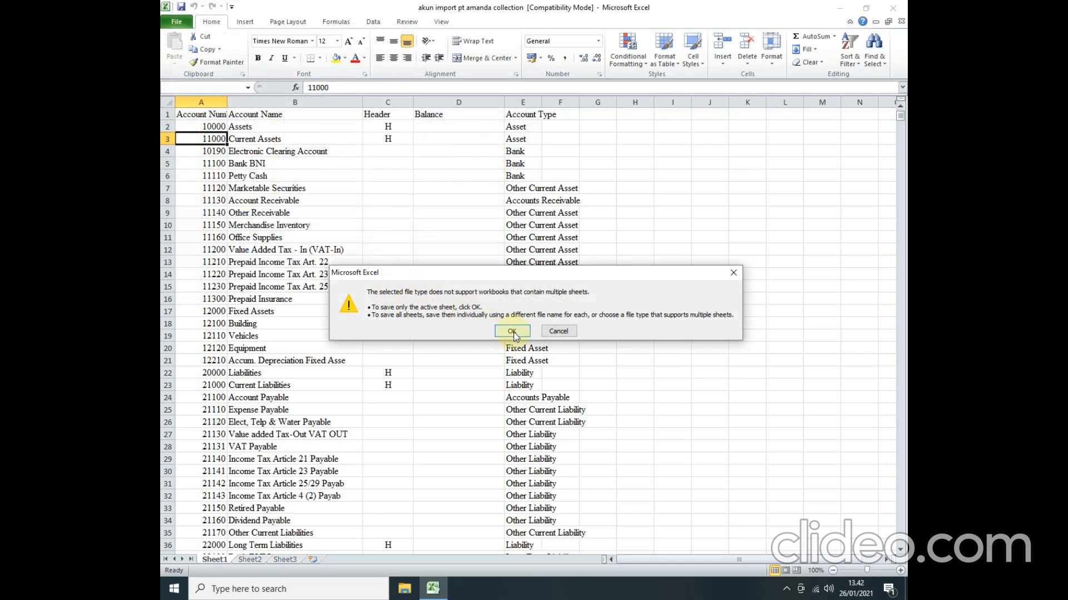
pyautogui.click(513, 333)
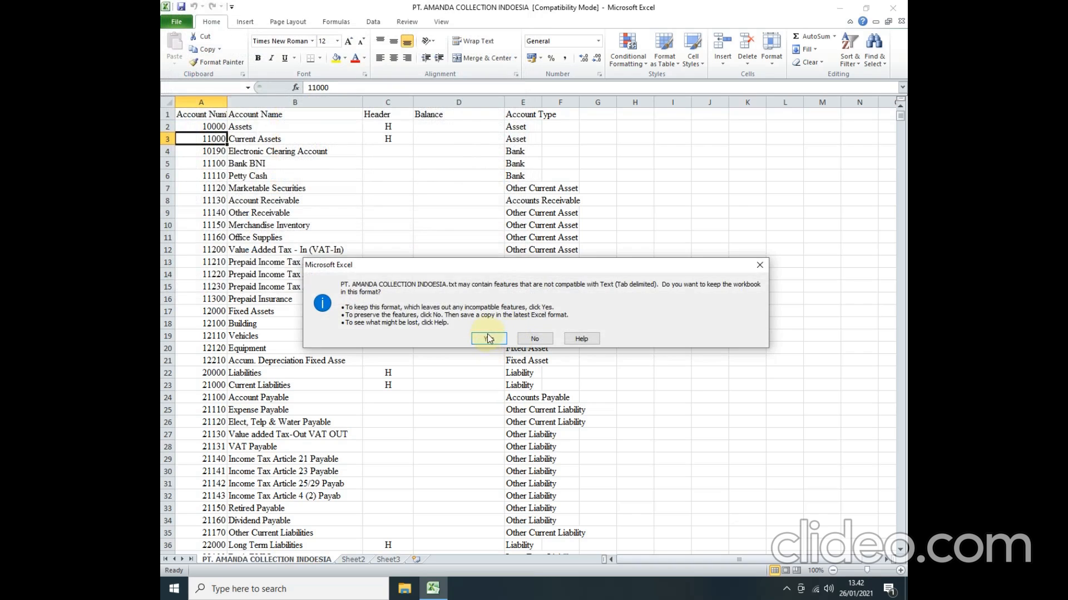
pyautogui.click(488, 340)
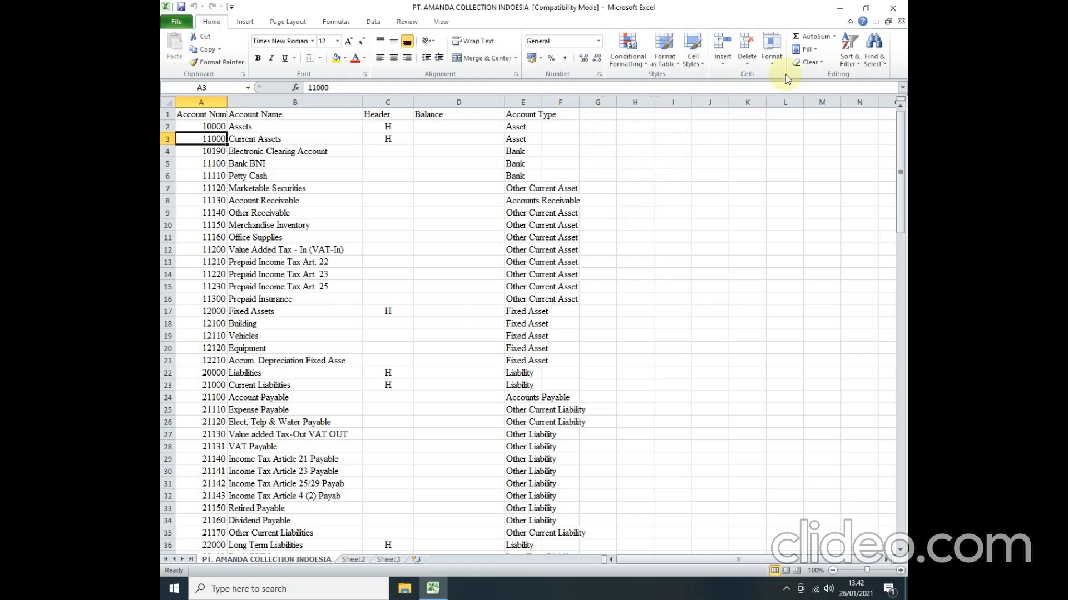
pyautogui.click(892, 10)
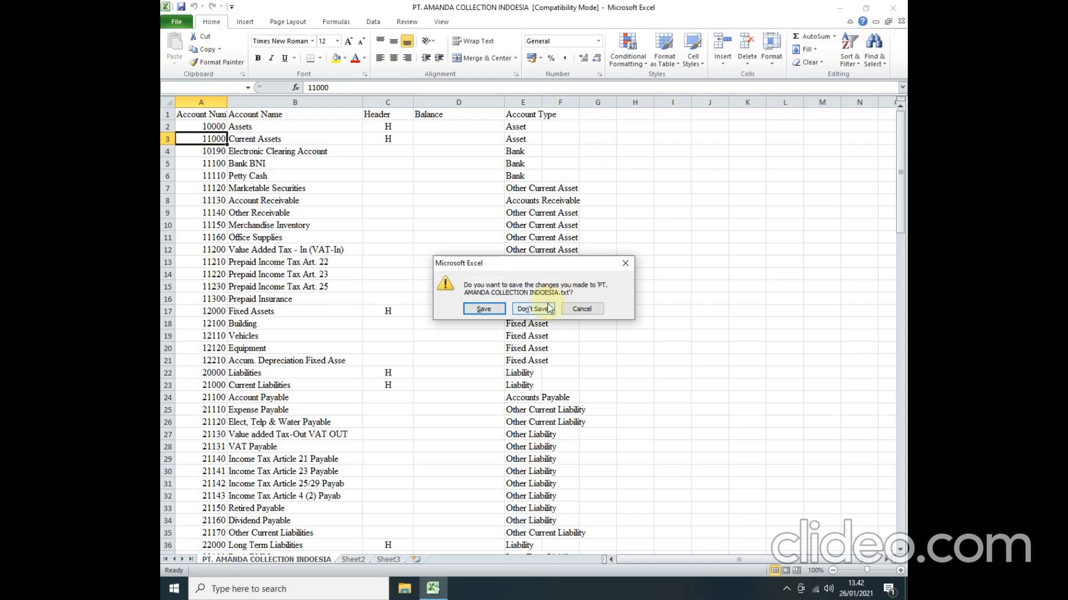
pyautogui.click(533, 309)
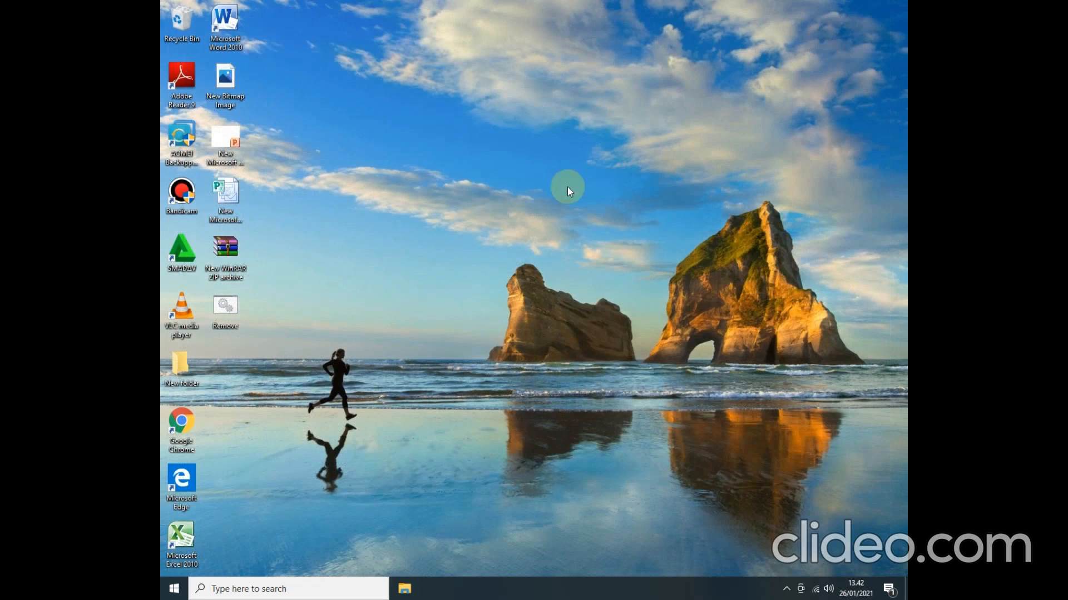
# Browse to the myob18ED folder in Documents with File Explorer and launch the Myob application.
pyautogui.click(176, 590)
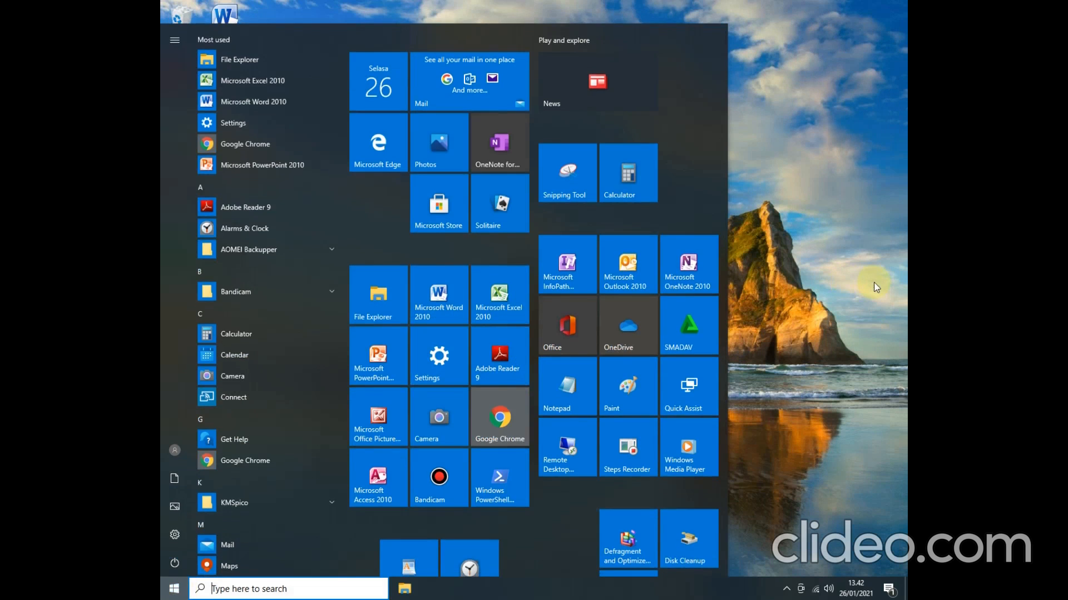
pyautogui.click(875, 286)
pyautogui.click(404, 591)
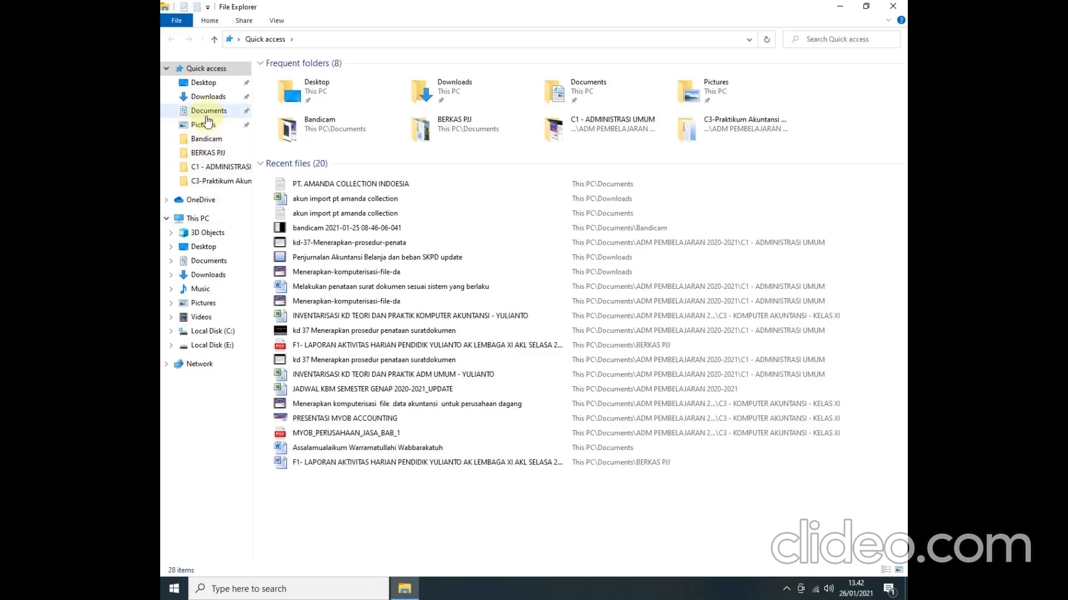
pyautogui.click(209, 111)
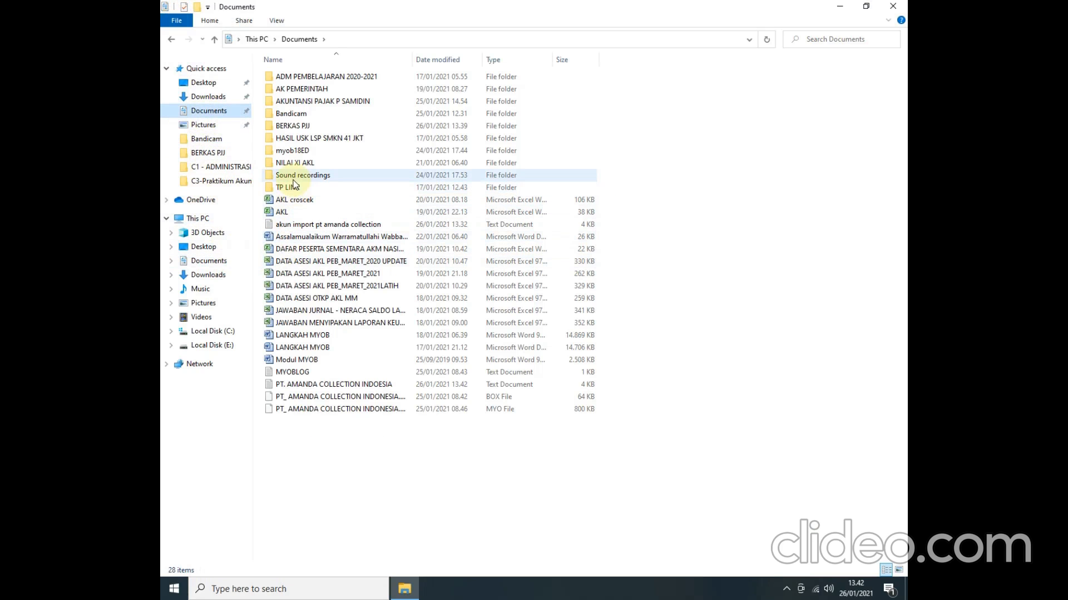
pyautogui.doubleClick(293, 150)
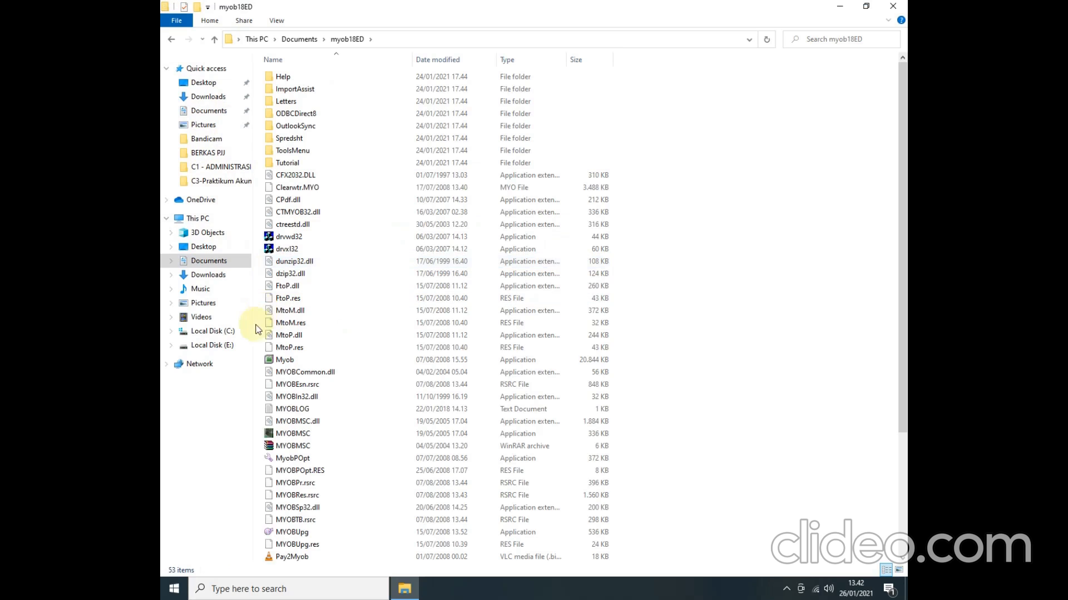
pyautogui.doubleClick(281, 360)
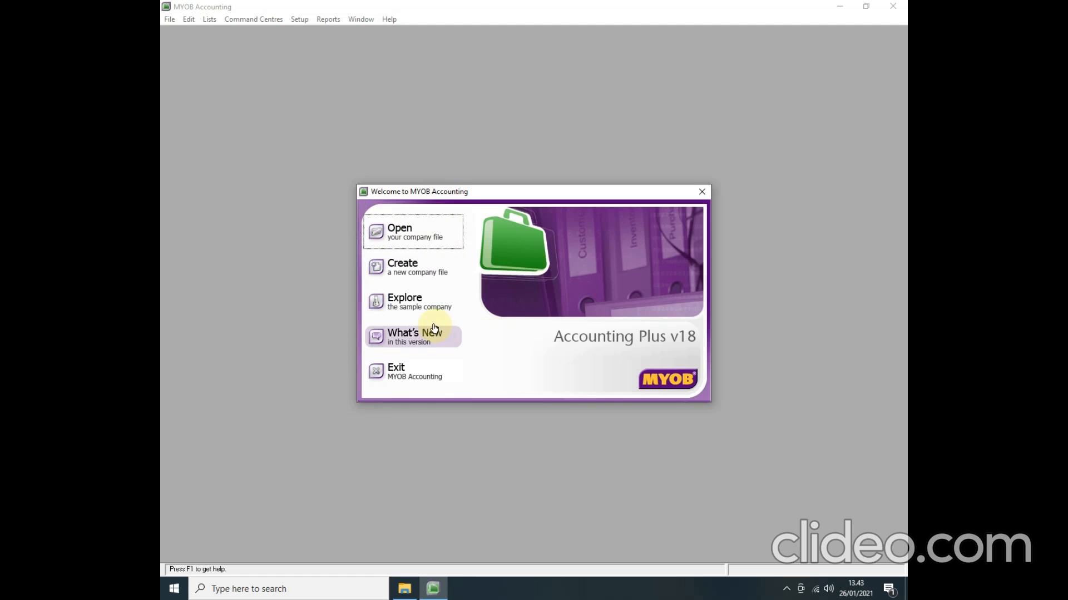
# Start creating a new company file and enter the company name "PT. AMANDA COLLECTTION INDONED".
pyautogui.click(399, 267)
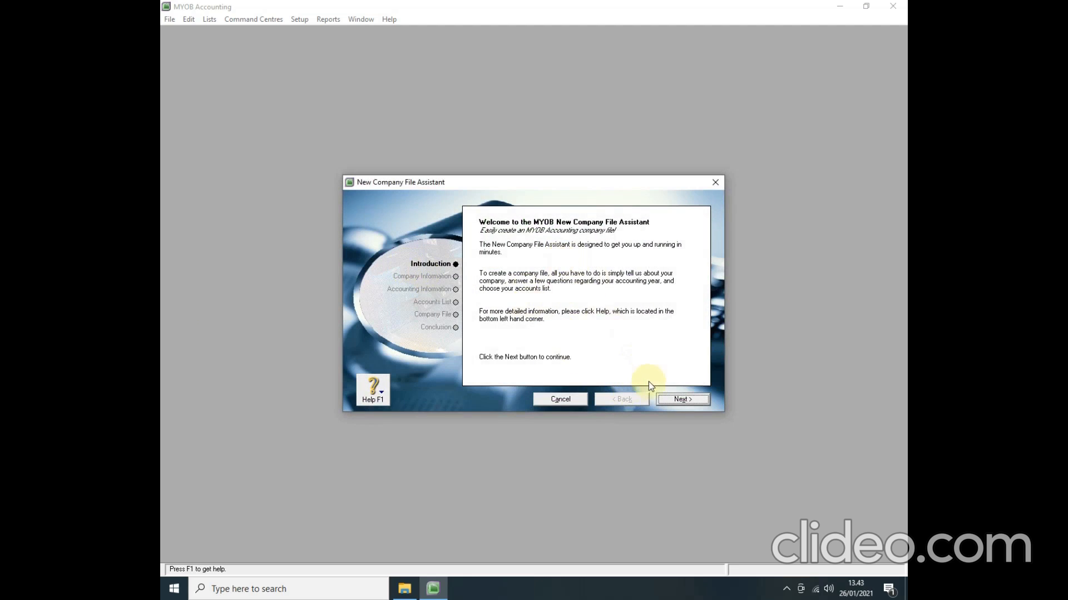
pyautogui.click(662, 401)
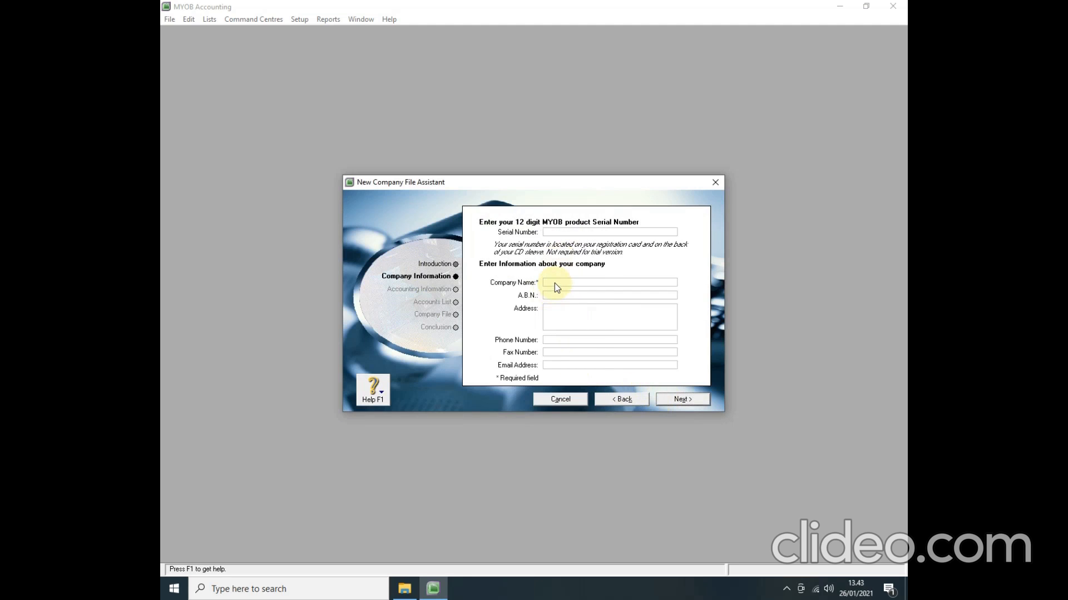
pyautogui.write('PT')
pyautogui.write('AMANDA COLLE')
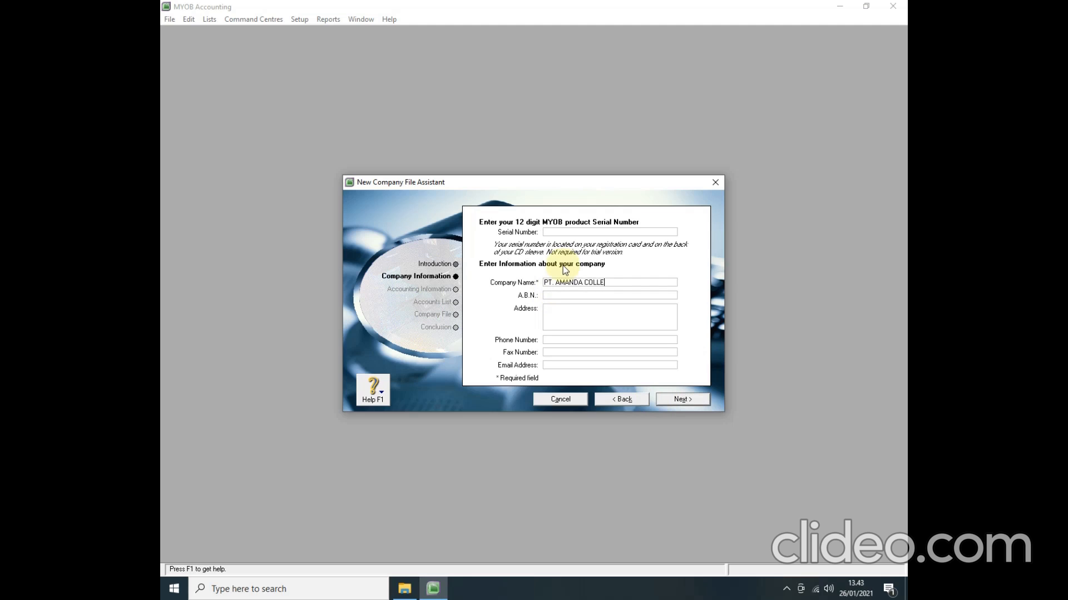
pyautogui.write('CTTINON INDONED')
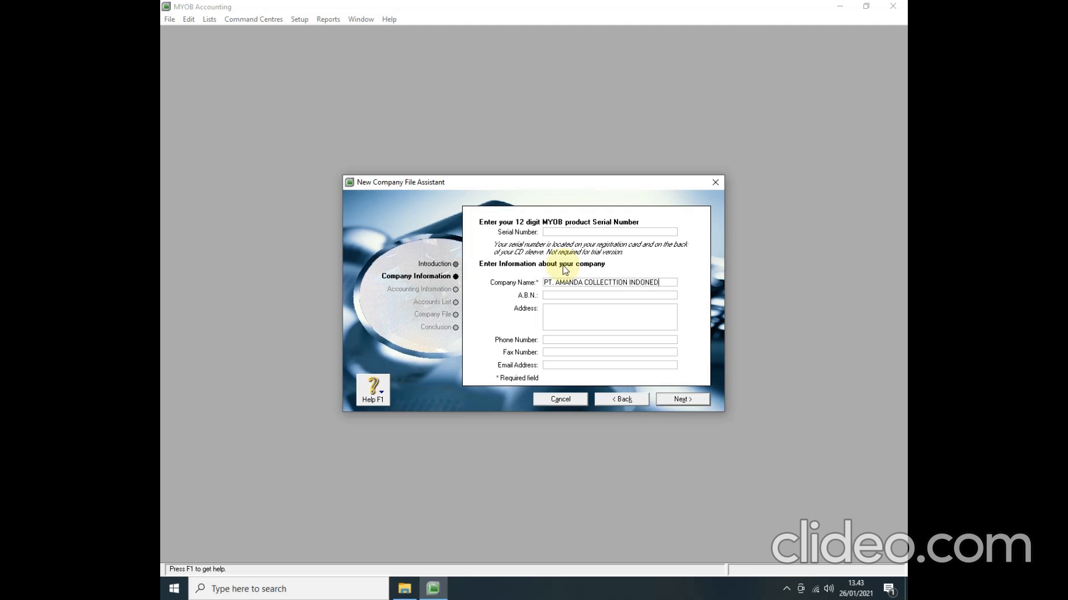
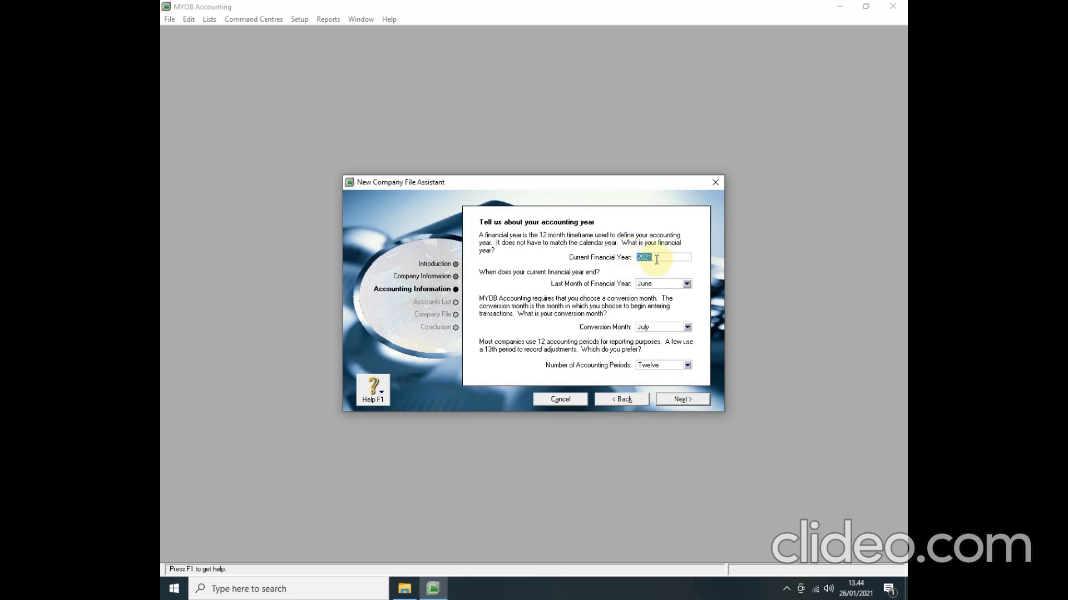
# Set the current financial year to 2018, with December as both the last month of the year and the conversion month.
pyautogui.write('2018')
pyautogui.click(686, 284)
pyautogui.click(659, 380)
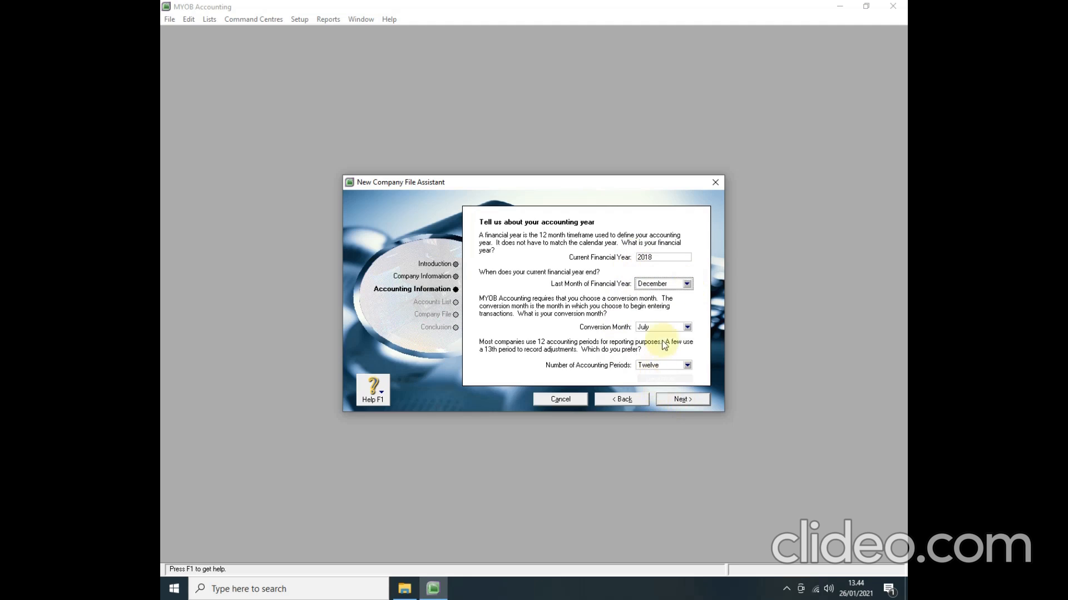
pyautogui.click(687, 328)
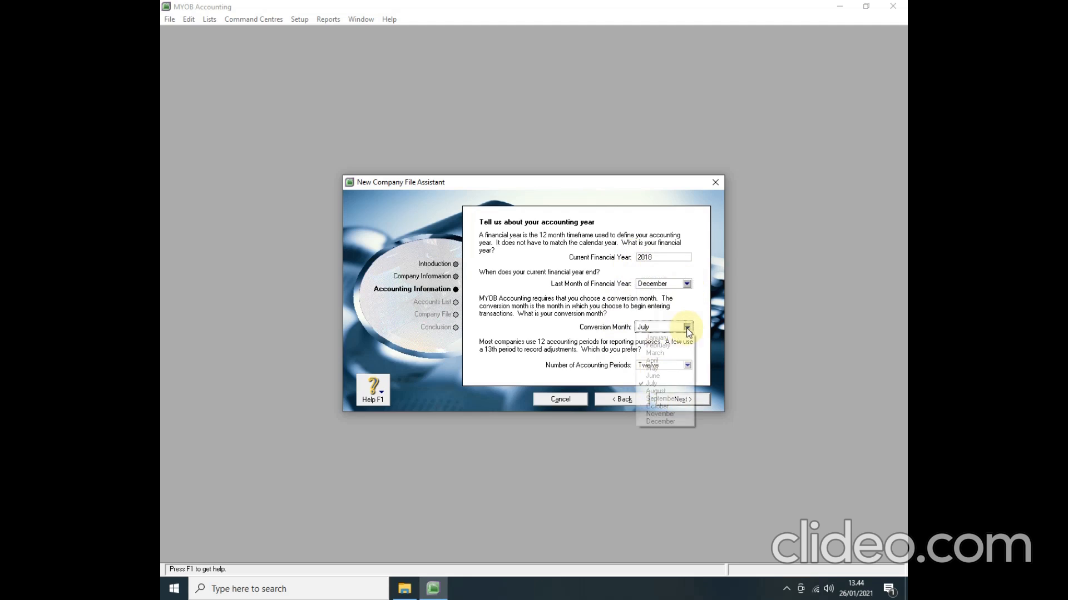
pyautogui.click(662, 422)
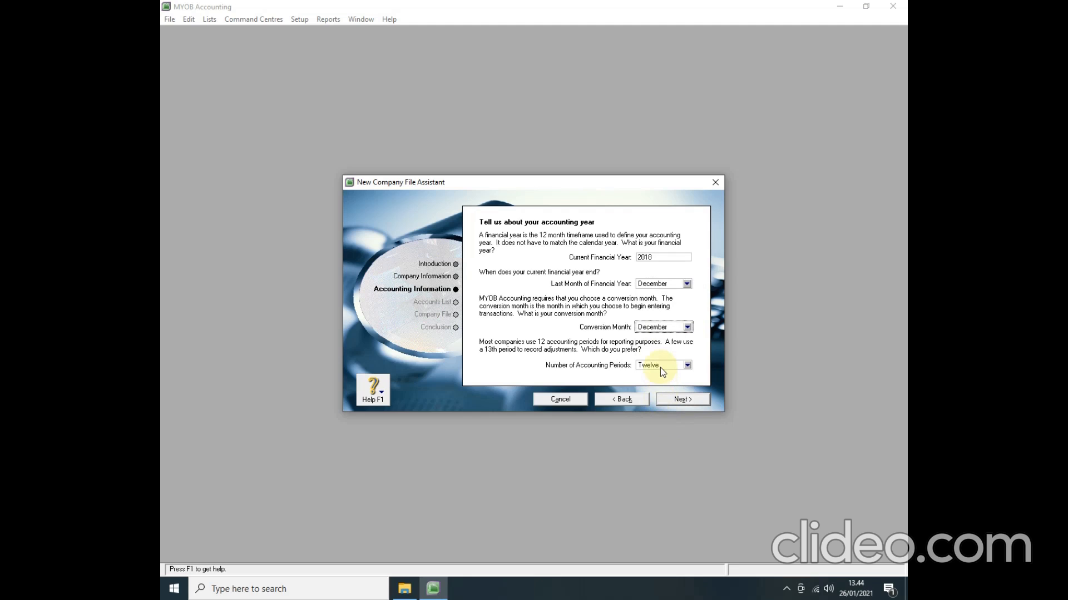
# Accept twelve accounting periods, confirm the accounting information, and choose to import an accountant-provided accounts list after the company file is created.
pyautogui.click(676, 404)
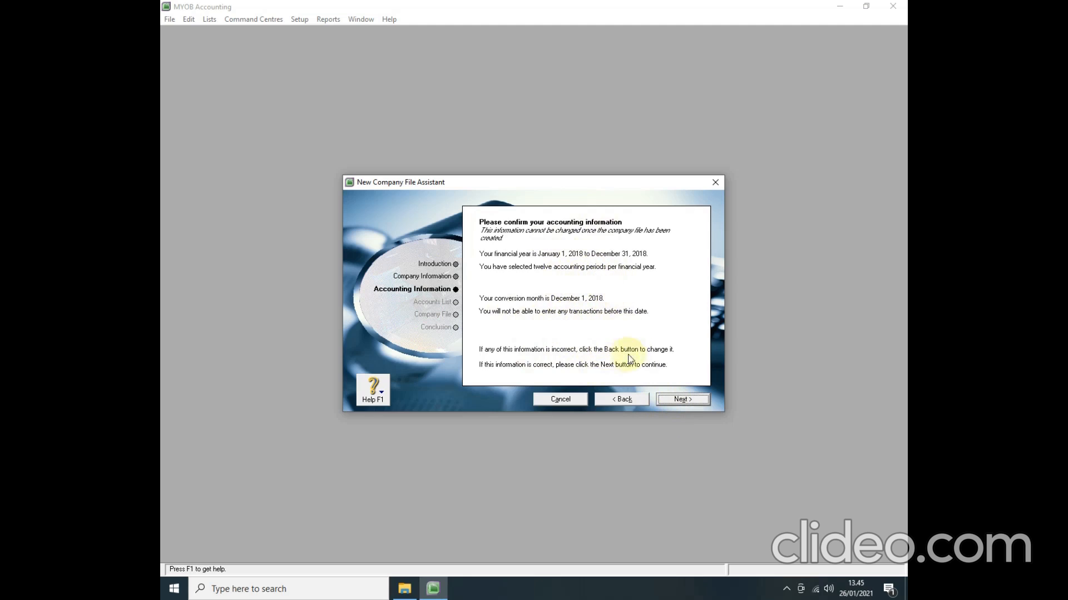
pyautogui.click(673, 400)
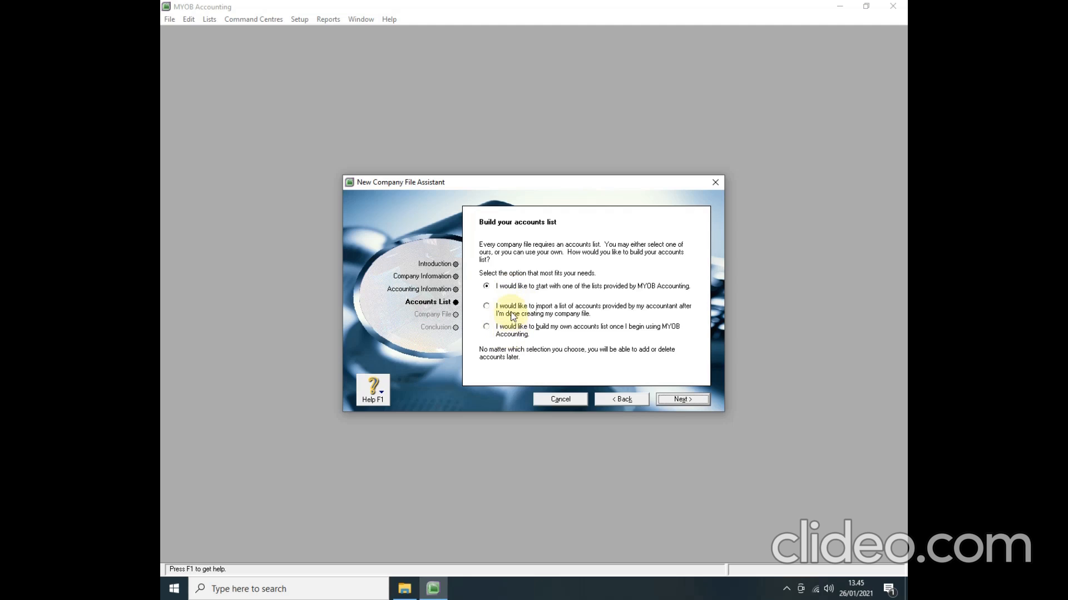
pyautogui.click(502, 310)
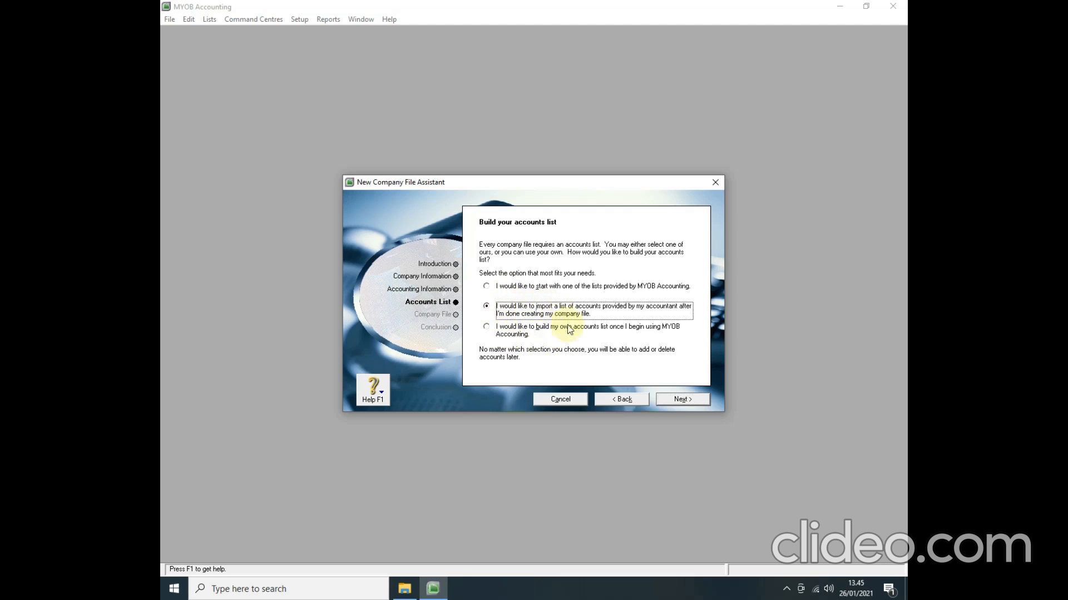
pyautogui.click(674, 402)
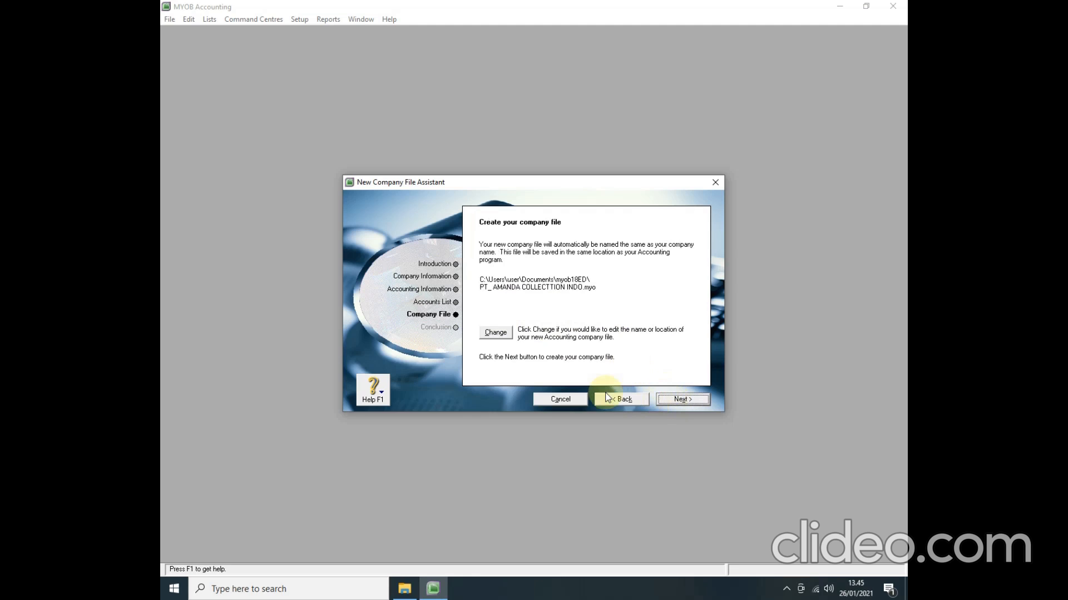
# Create the company file as "PT_ AMANDA COLLECTTION INDONESIA" in the Documents folder and open its Command Centre maximised.
pyautogui.click(501, 334)
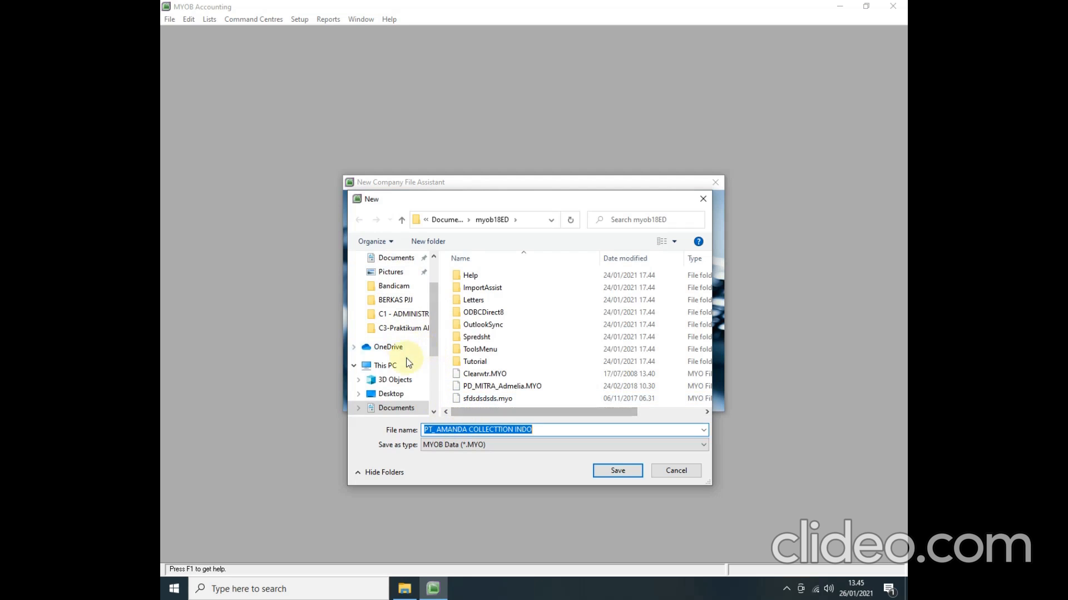
pyautogui.click(394, 261)
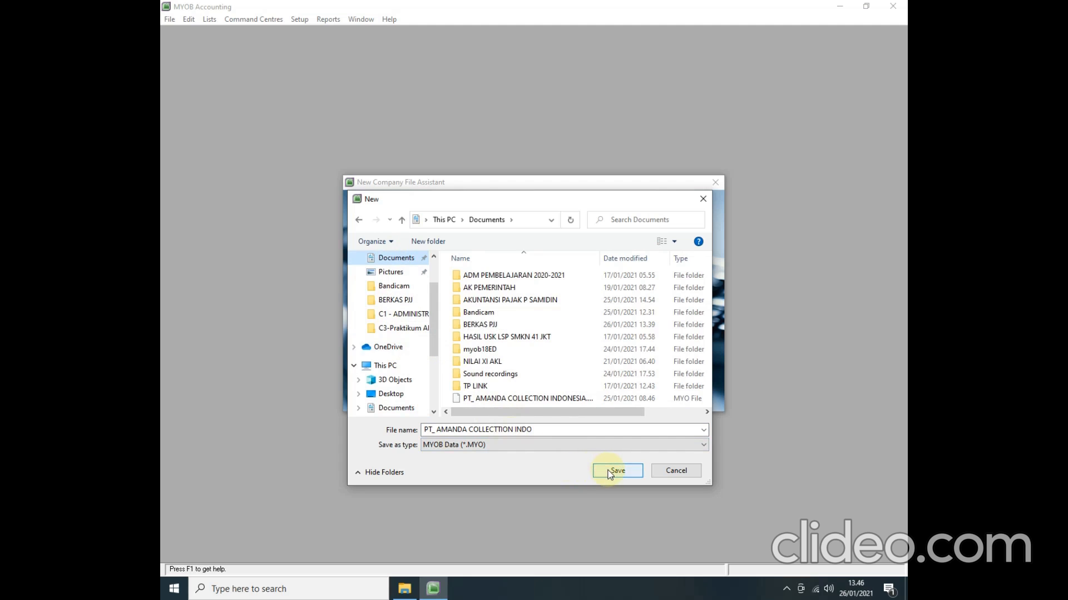
pyautogui.doubleClick(549, 432)
pyautogui.click(549, 432)
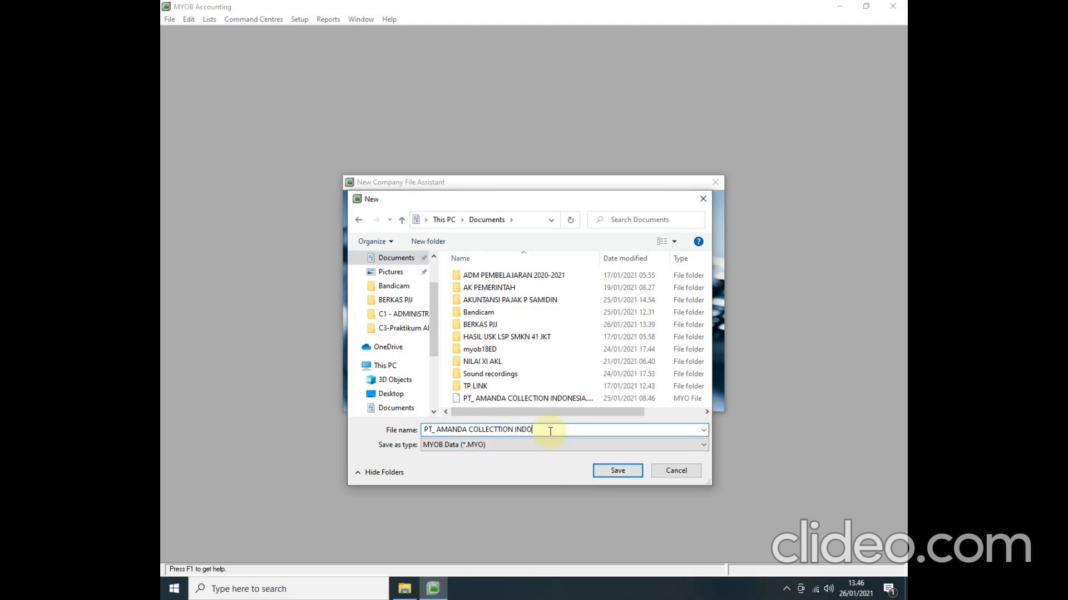
pyautogui.write('NESIA')
pyautogui.click(606, 472)
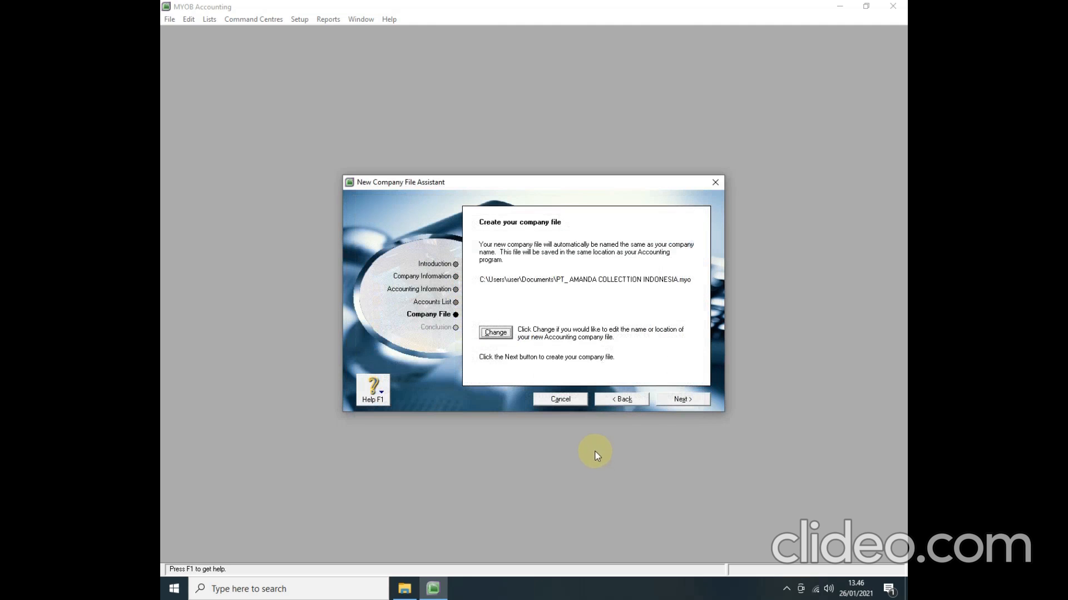
pyautogui.click(692, 398)
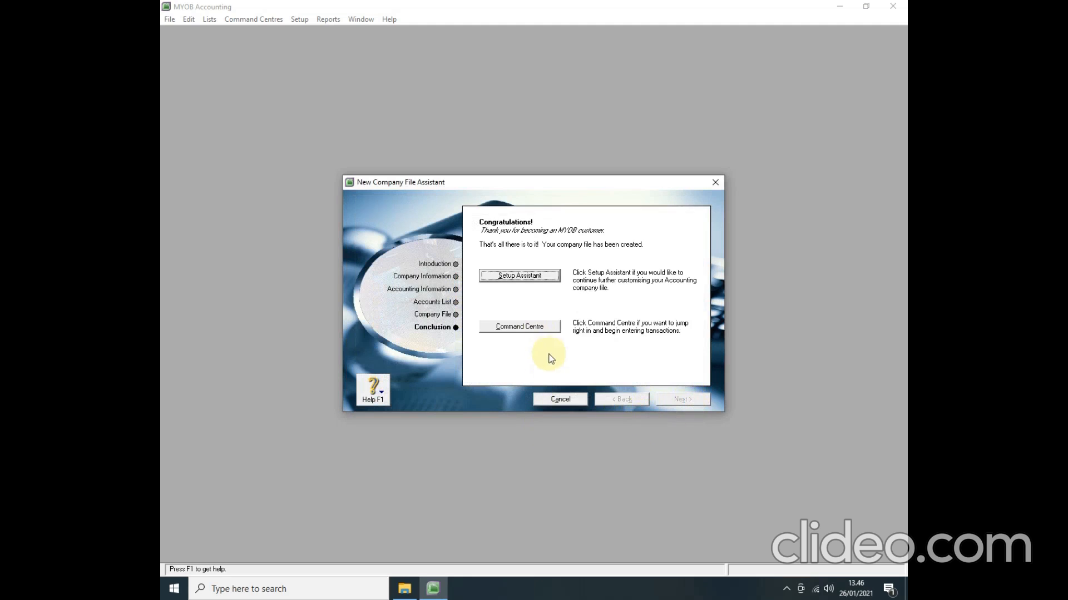
pyautogui.click(519, 326)
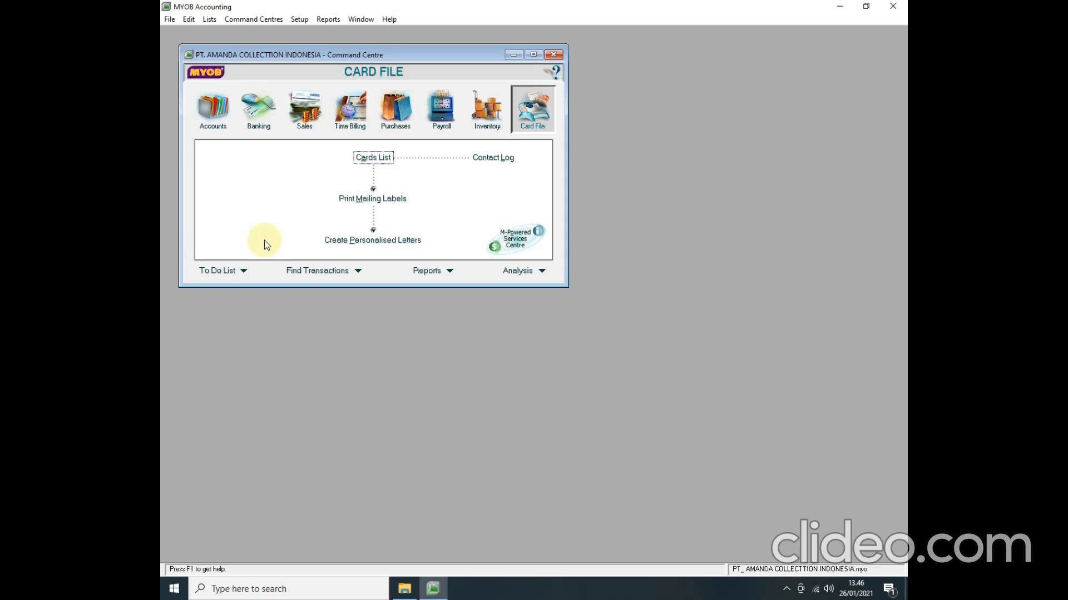
pyautogui.click(532, 54)
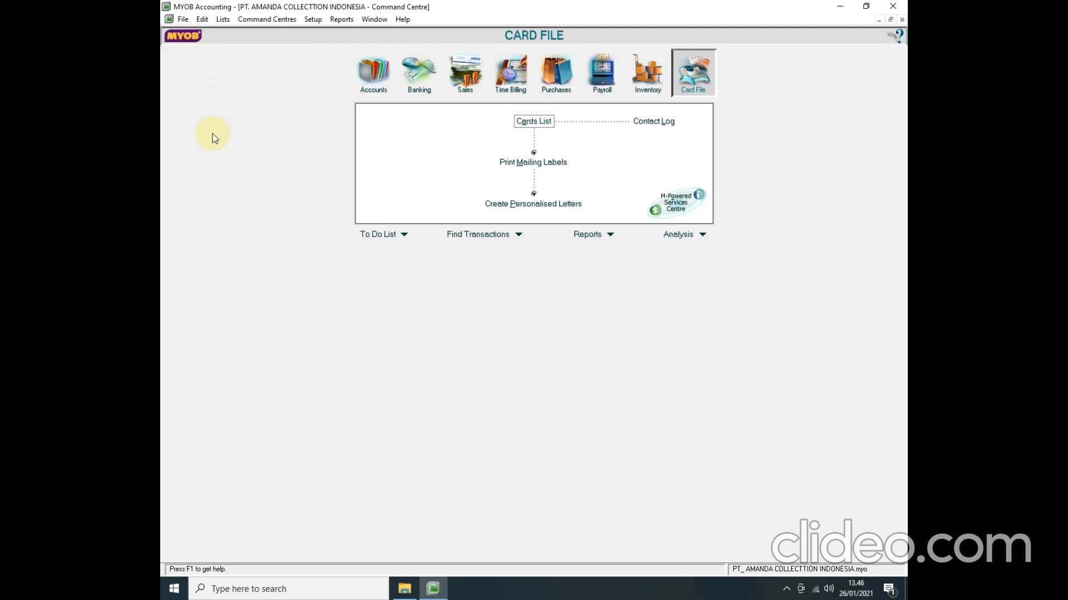
# Set up an account information import in tab-delimited format with a header record, choosing how duplicate records are handled.
pyautogui.click(183, 20)
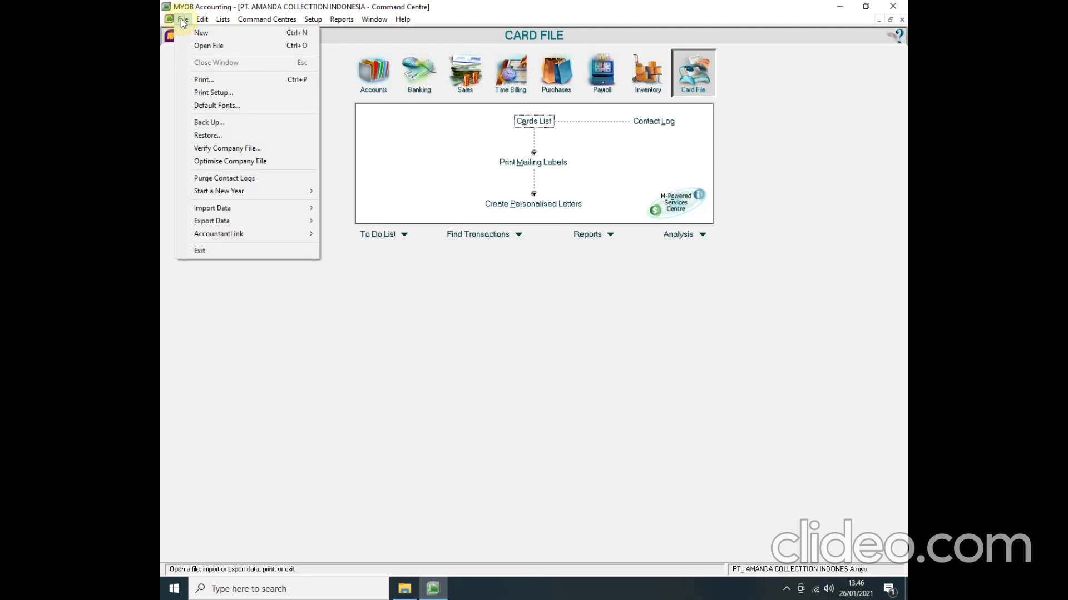
pyautogui.moveTo(205, 208)
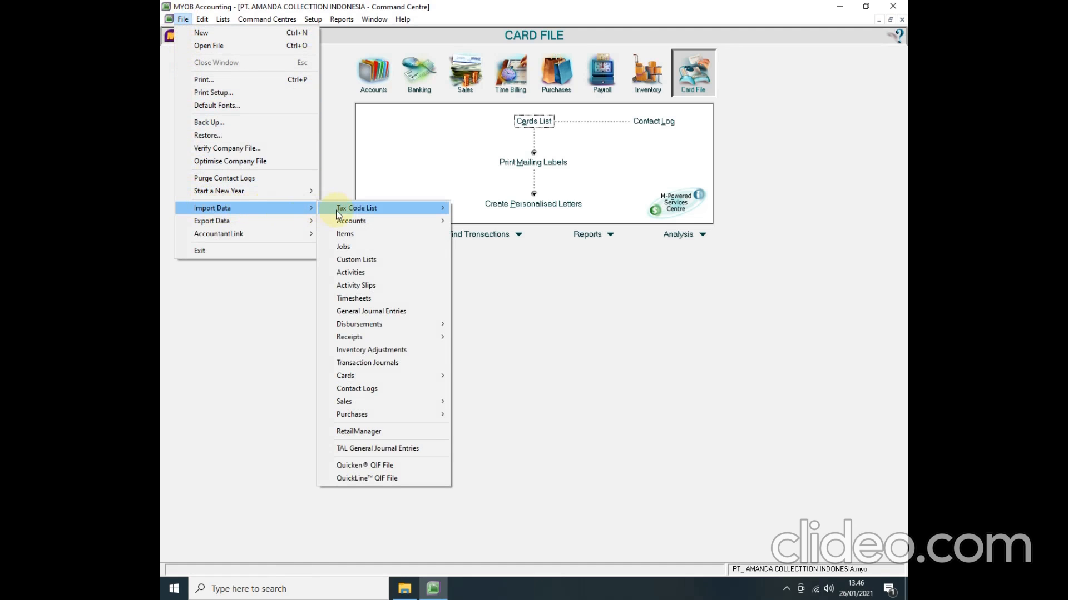
pyautogui.moveTo(346, 222)
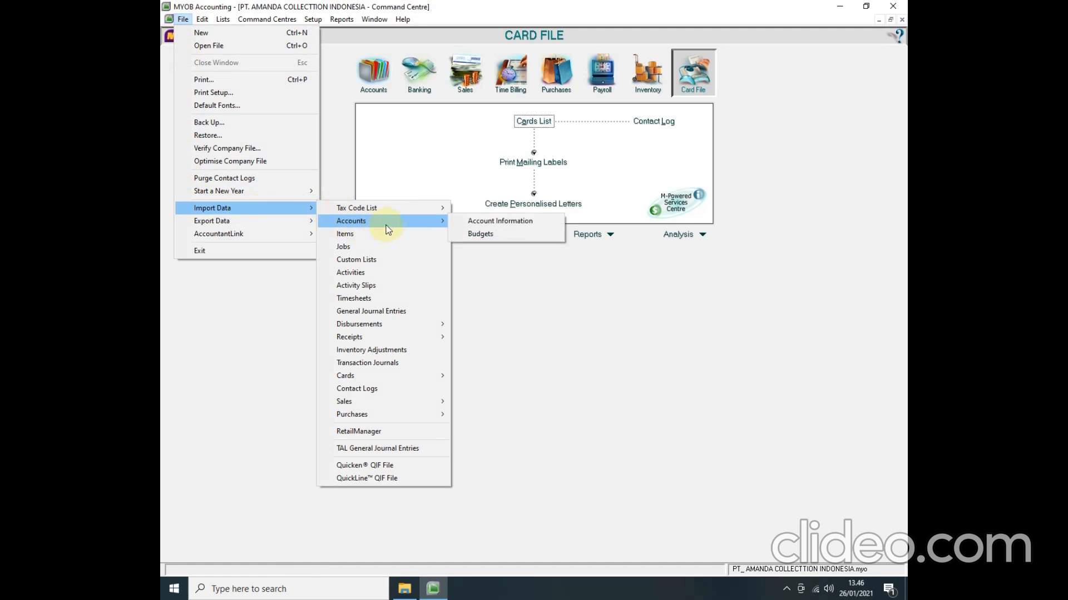
pyautogui.click(462, 221)
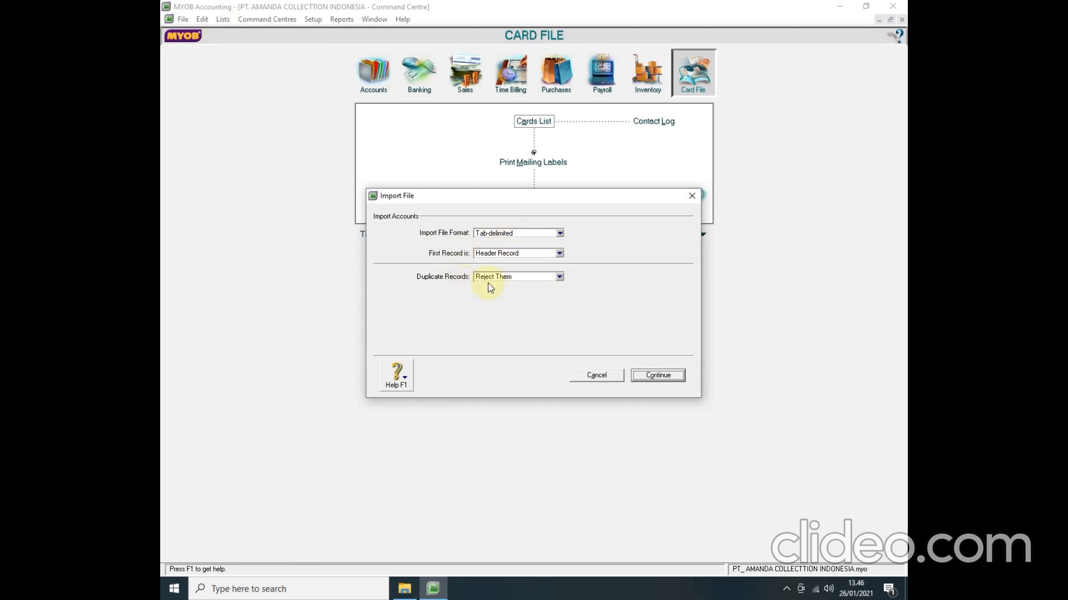
pyautogui.click(560, 278)
pyautogui.click(529, 296)
pyautogui.click(656, 375)
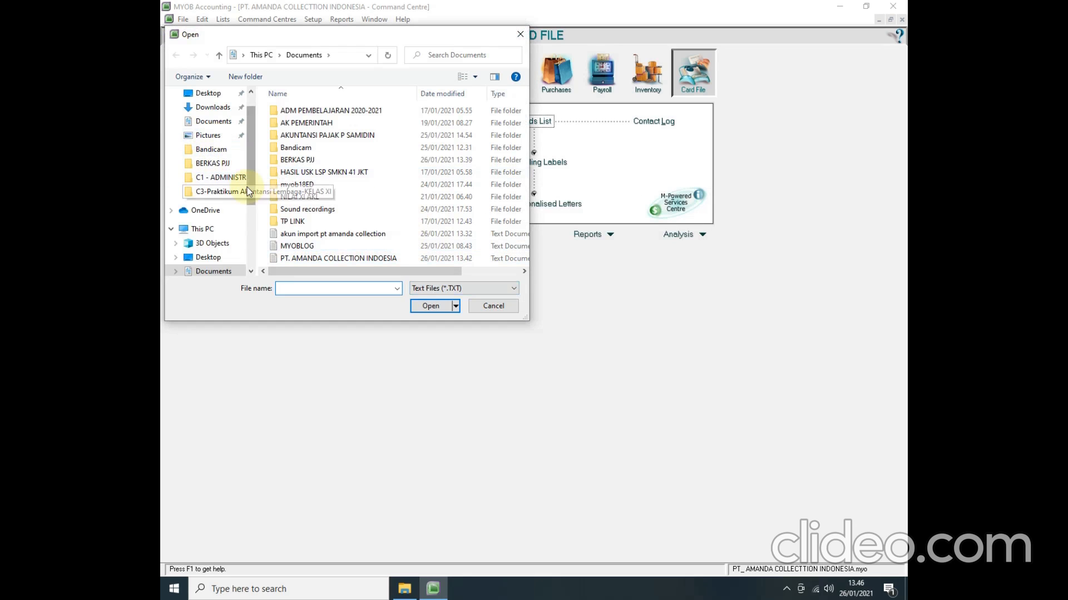
# Import the accounts from the text file "PT. AMANDA COLLECTION INDOESIA" in Documents, with all fields matched.
pyautogui.click(221, 126)
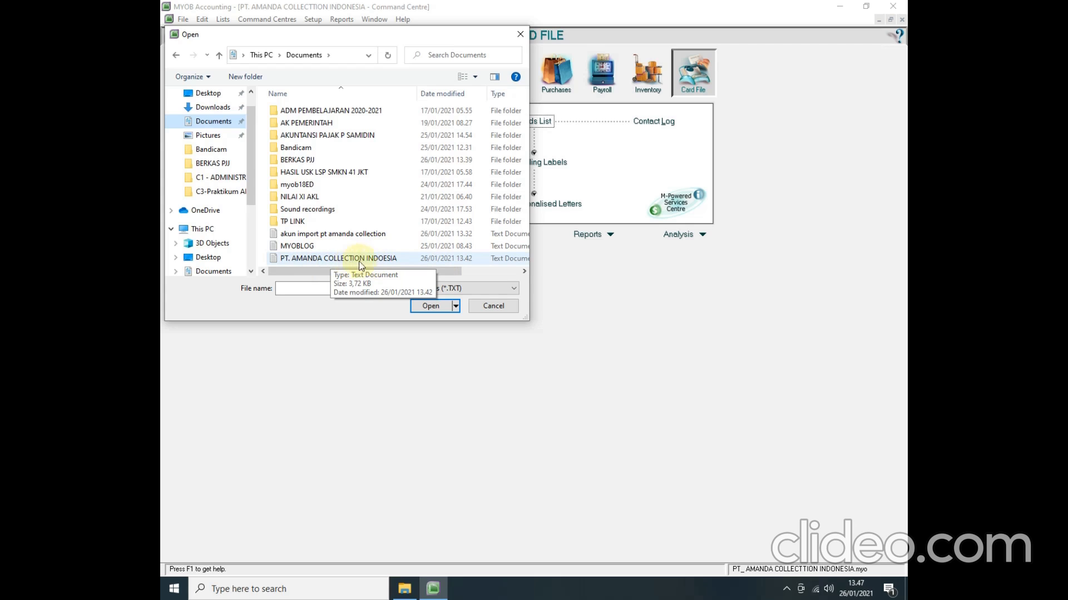
pyautogui.doubleClick(319, 259)
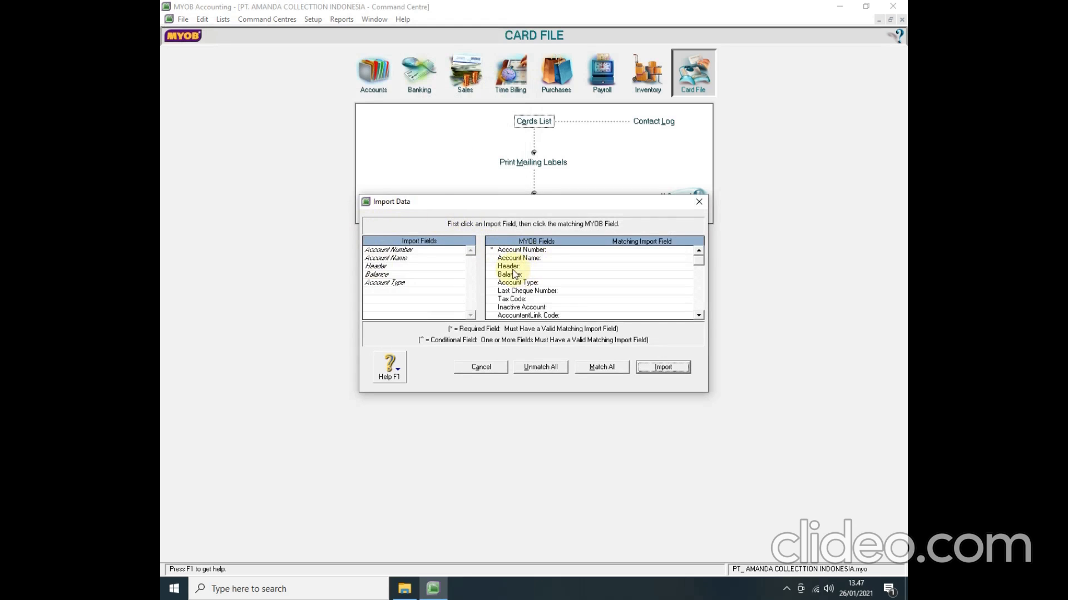
pyautogui.click(589, 368)
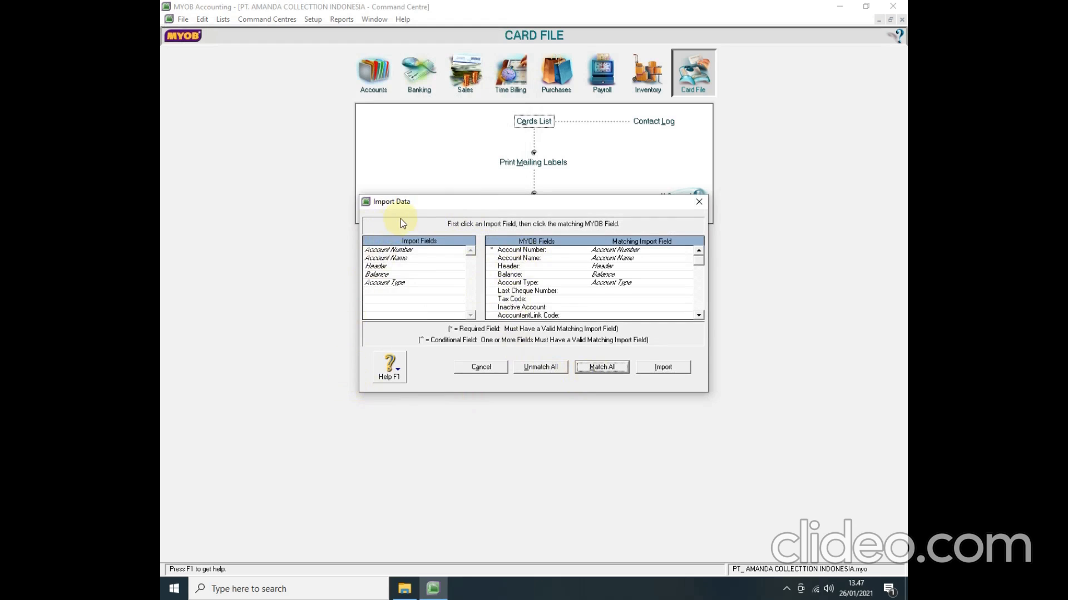
pyautogui.click(662, 368)
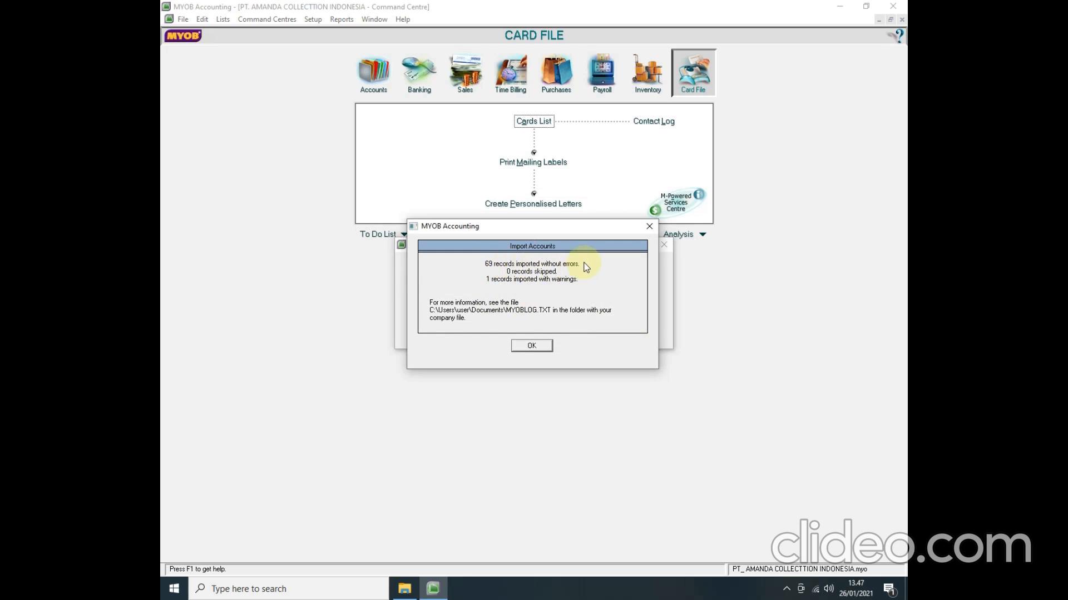
pyautogui.click(531, 346)
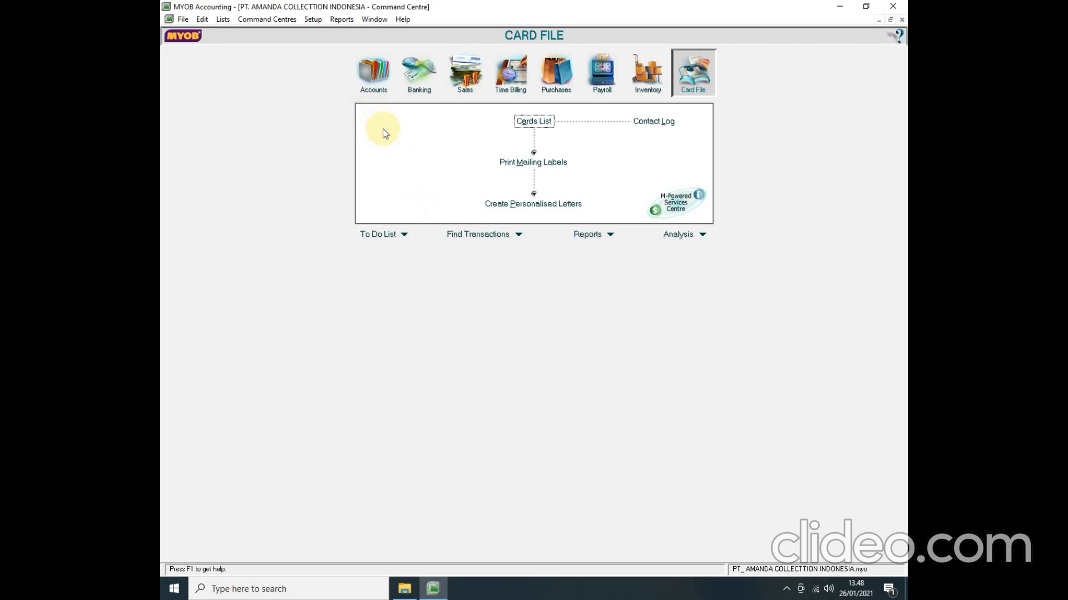
# Open the accounts list and delete the imported Bank BNI account 1-1100.
pyautogui.click(378, 83)
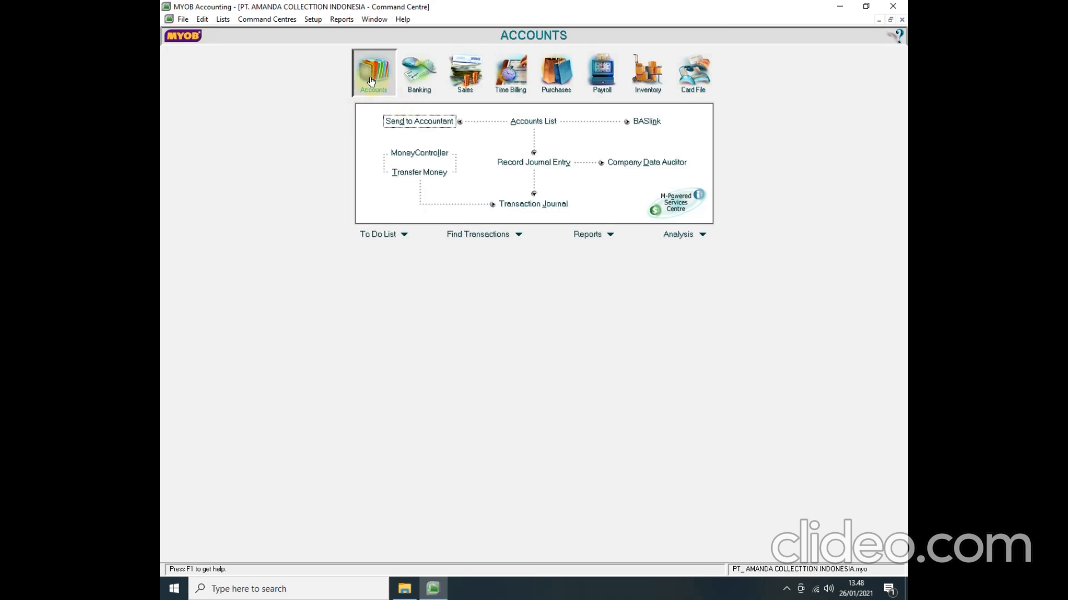
pyautogui.click(533, 122)
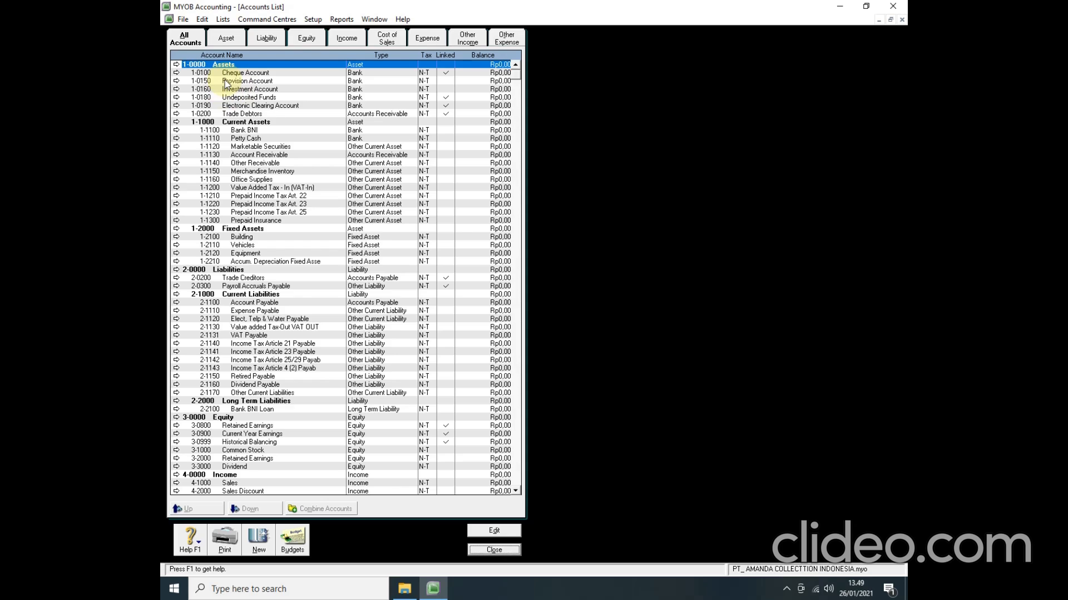
pyautogui.click(176, 131)
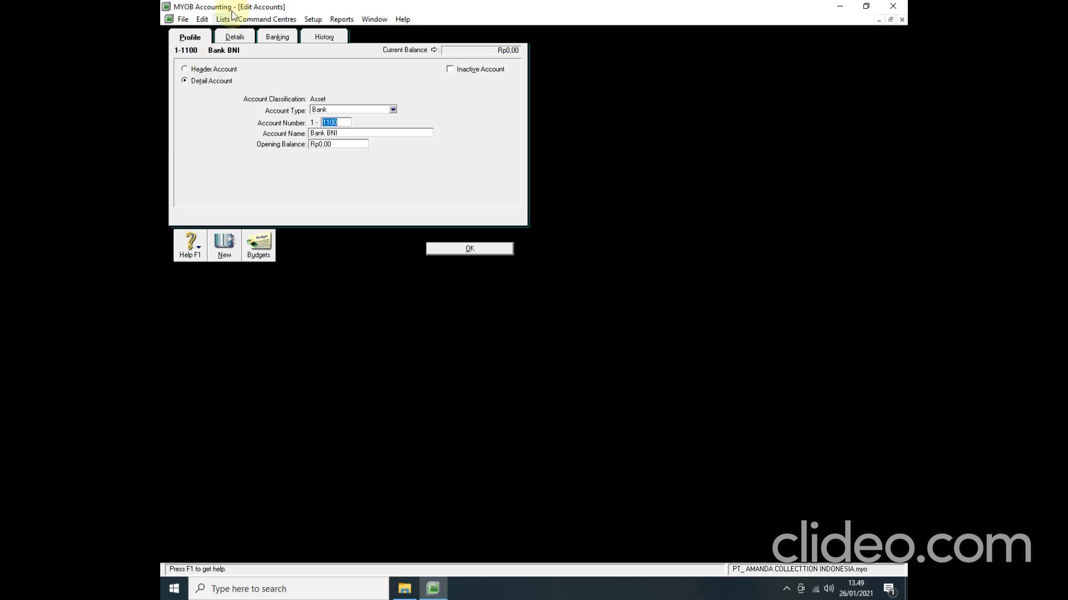
pyautogui.click(208, 21)
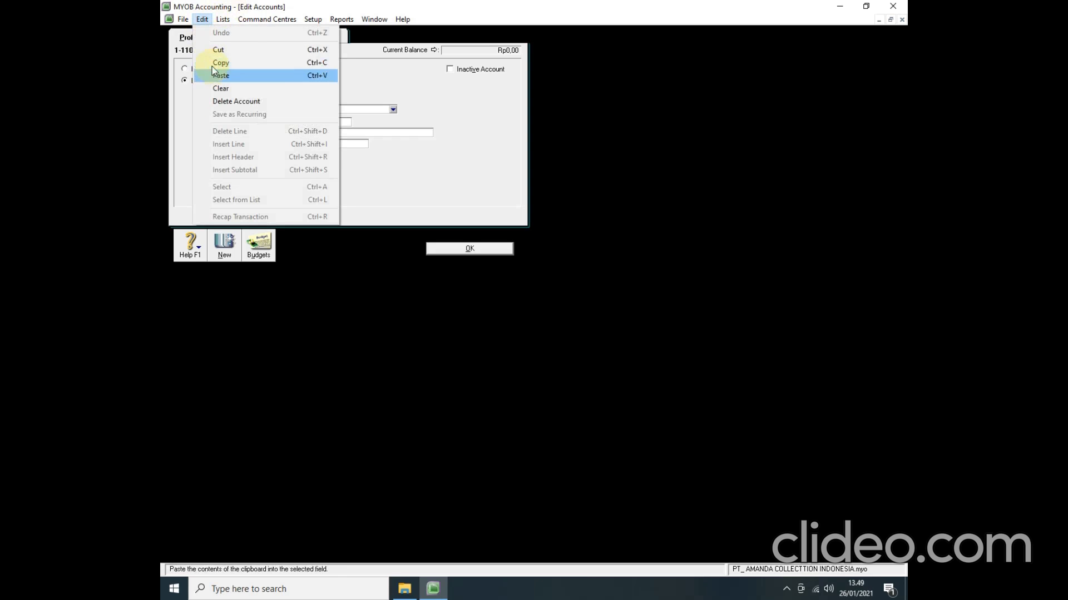
pyautogui.click(224, 101)
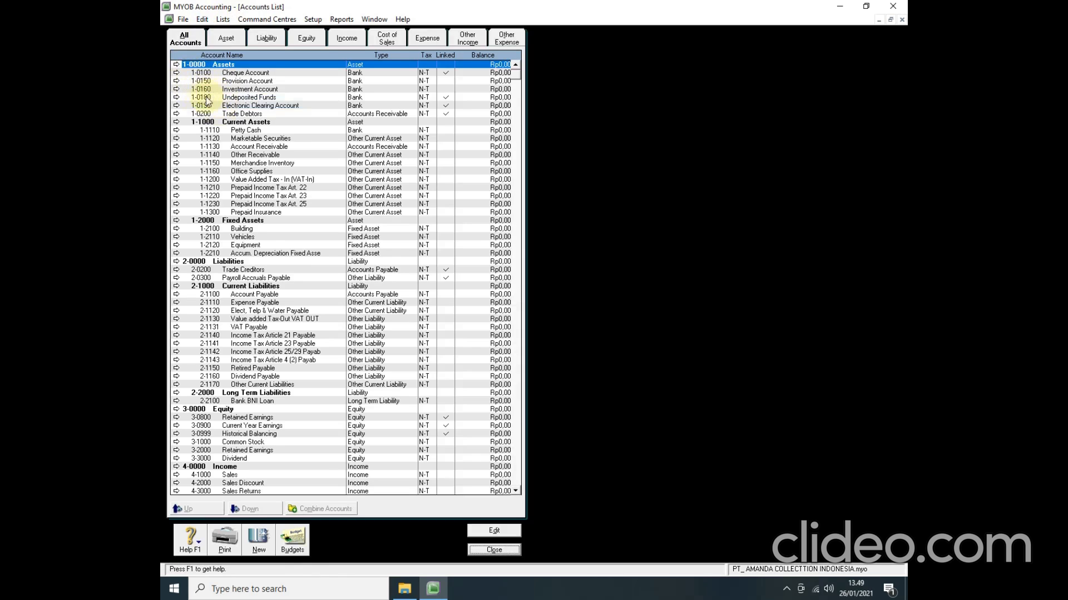
# Change the linked Undeposited Funds account to number 1-1100 and name it "Bank BNI".
pyautogui.click(177, 97)
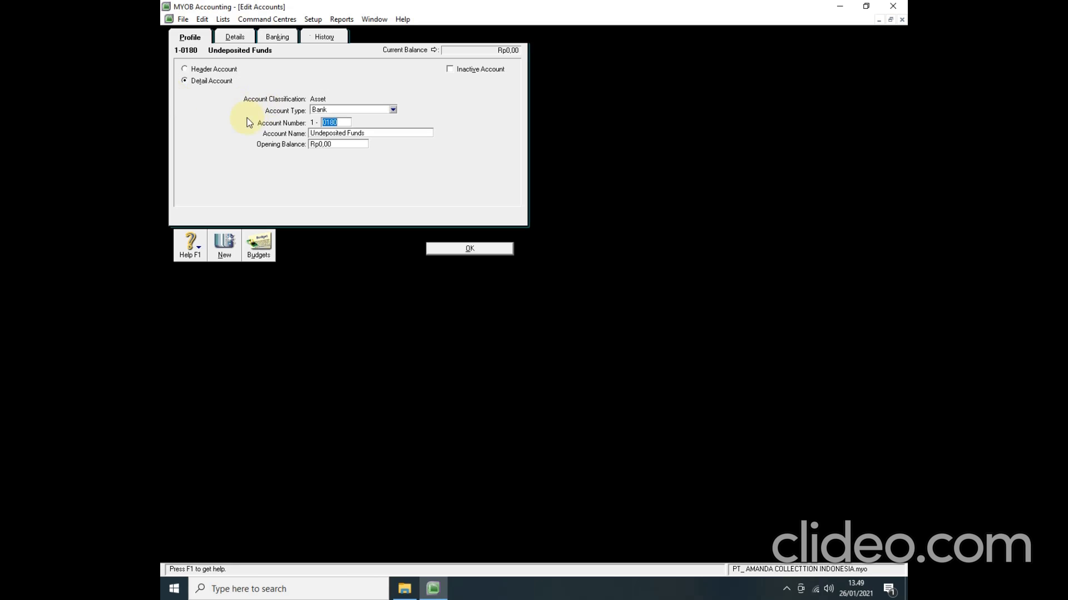
pyautogui.write('1100')
pyautogui.press('Tab')
pyautogui.write('Bank BNI')
pyautogui.click(498, 250)
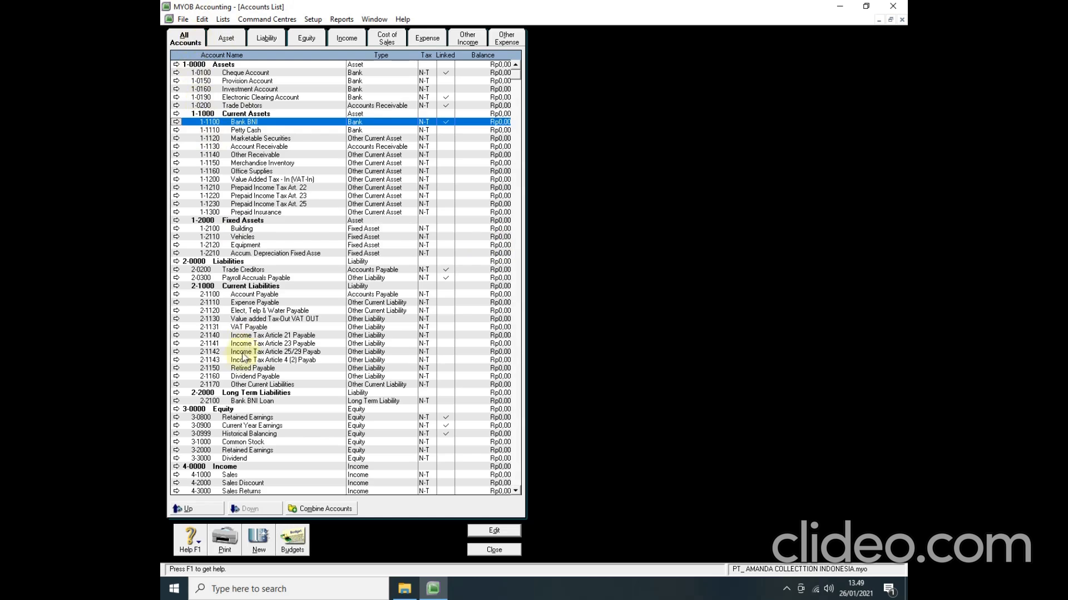
# Show only the asset accounts and delete the imported Petty Cash account 1-1110.
pyautogui.click(226, 37)
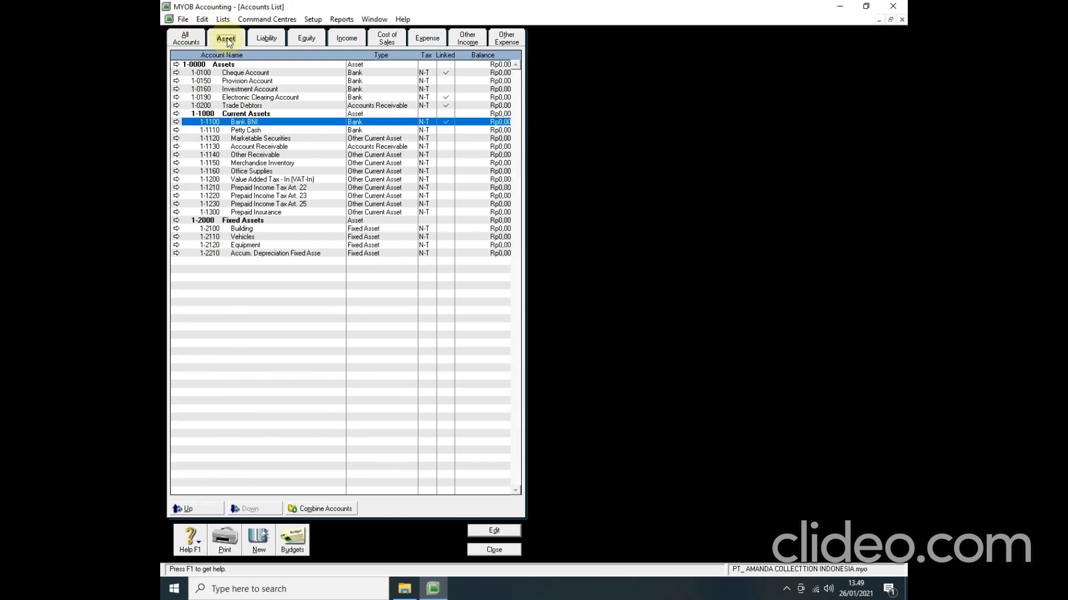
pyautogui.click(195, 37)
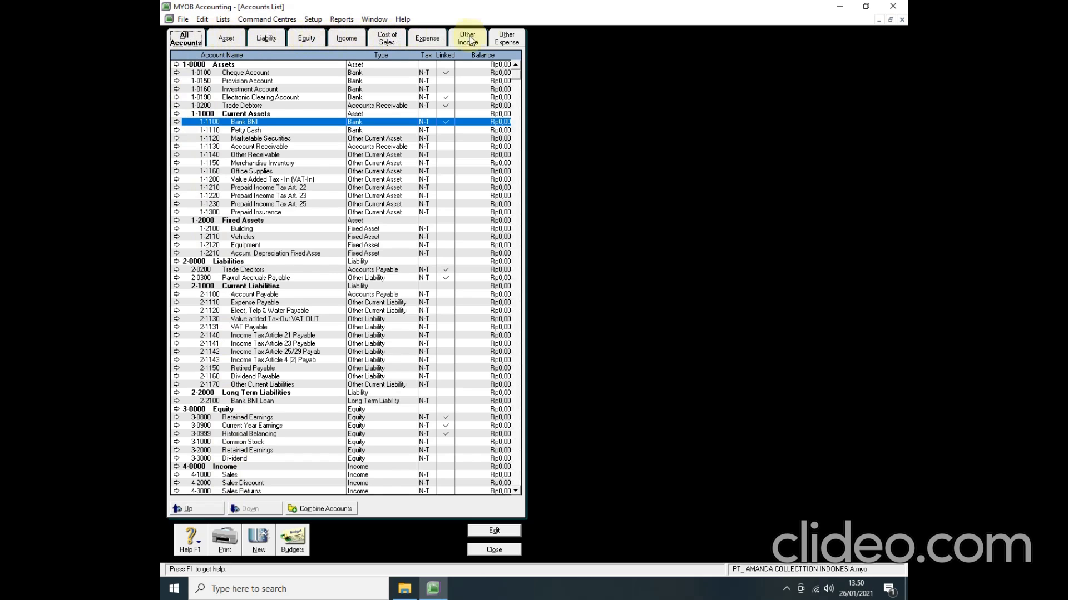
pyautogui.click(228, 39)
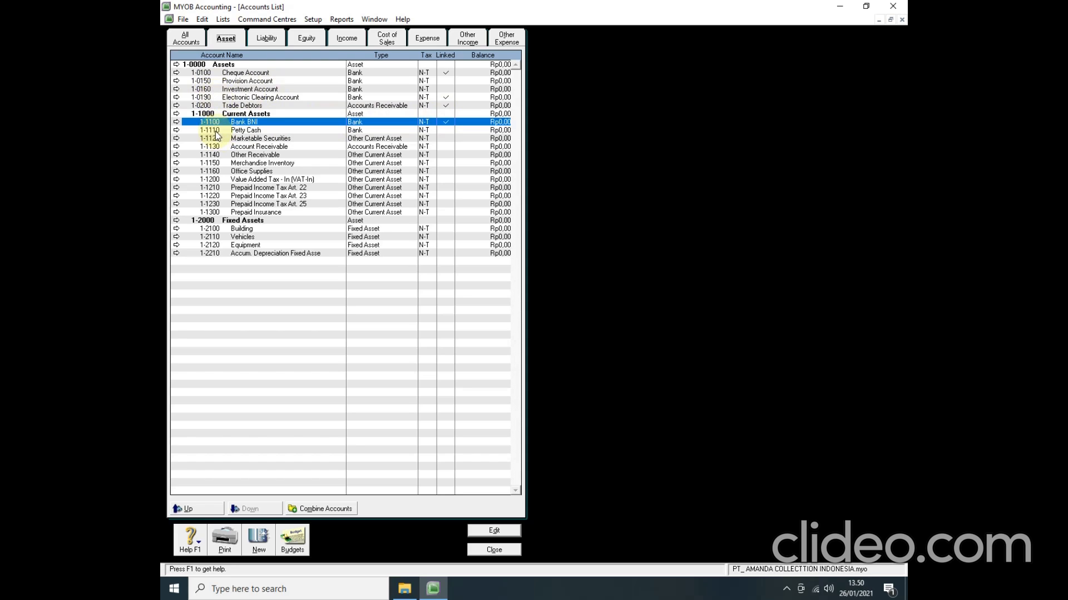
pyautogui.click(176, 131)
pyautogui.click(204, 19)
pyautogui.click(229, 100)
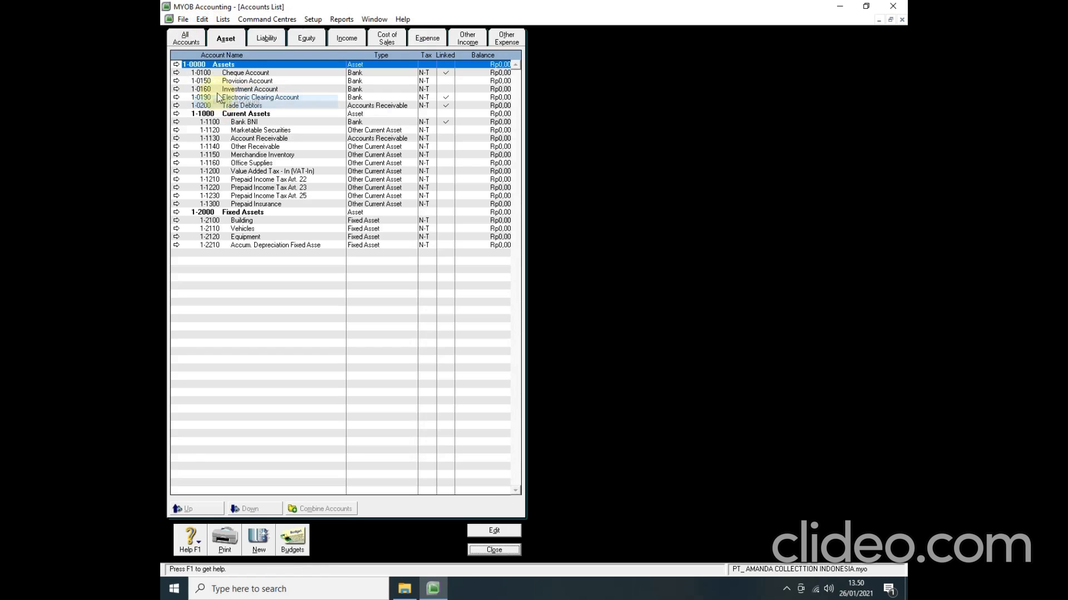
# Change the linked Cheque Account to number 1-1110 and name it "Petty Cash".
pyautogui.click(176, 72)
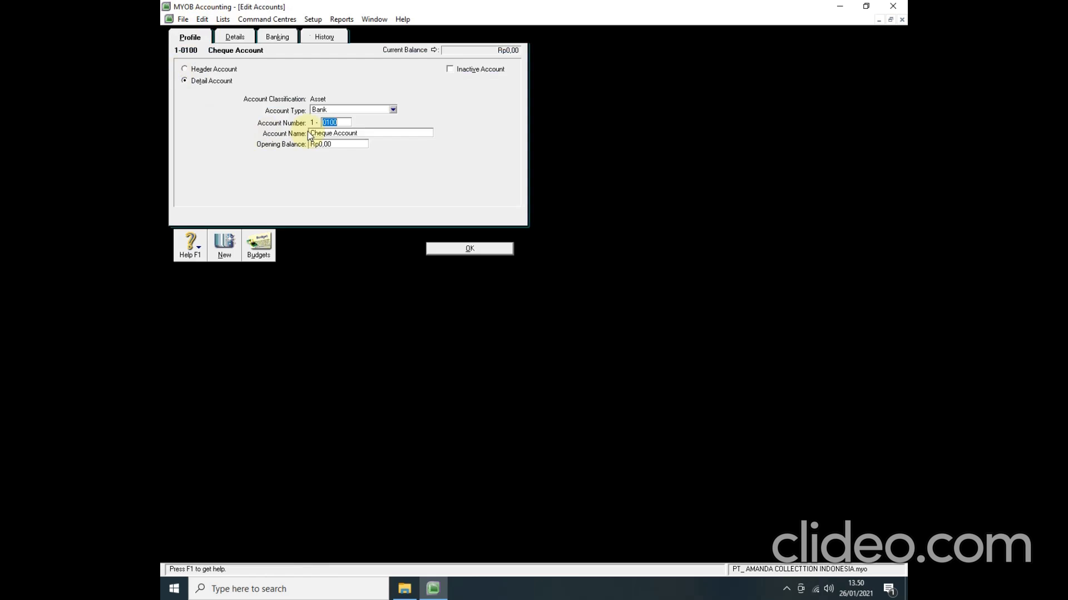
pyautogui.write('1110')
pyautogui.press('Tab')
pyautogui.write('R')
pyautogui.click(476, 248)
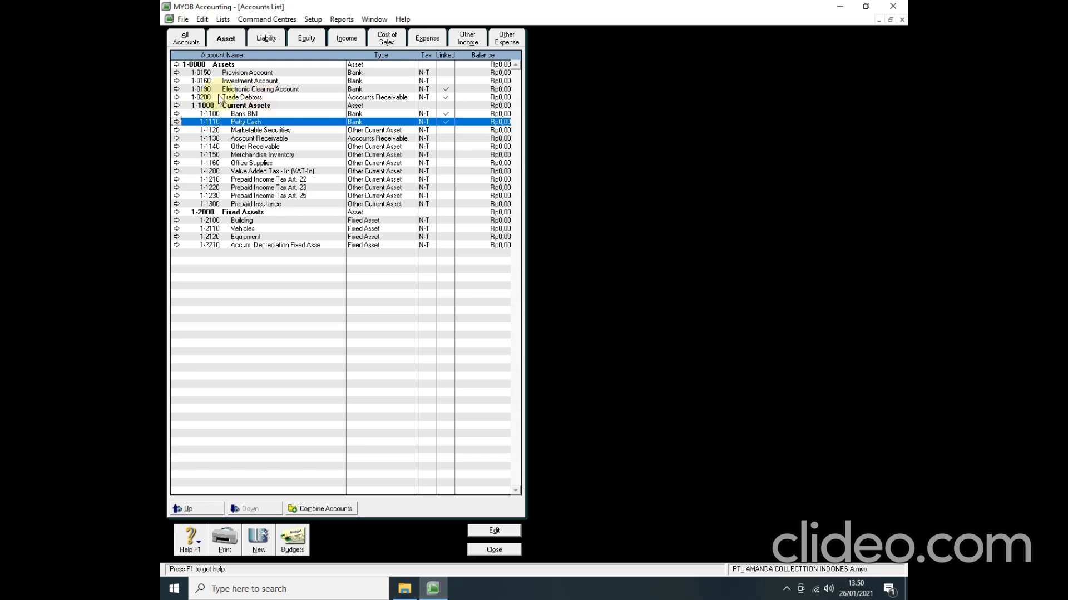
# Delete the imported Account Receivable account 1-1130 from the asset accounts.
pyautogui.click(176, 139)
pyautogui.click(202, 19)
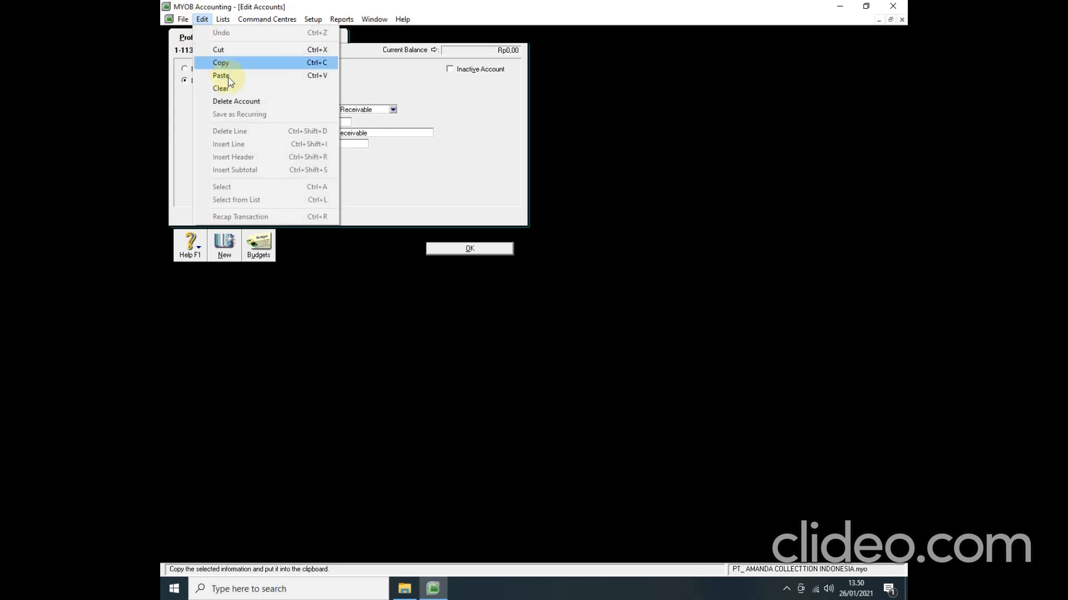
pyautogui.click(236, 101)
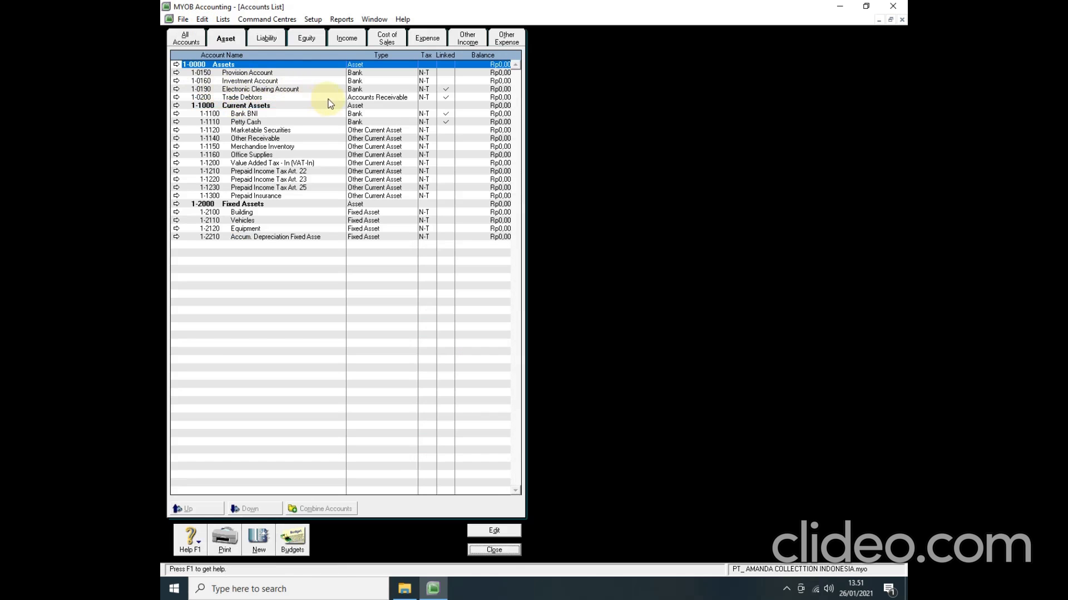
# Change the linked Trade Debtors account to number 1-1130 and name it "Accounts Receivable".
pyautogui.click(176, 97)
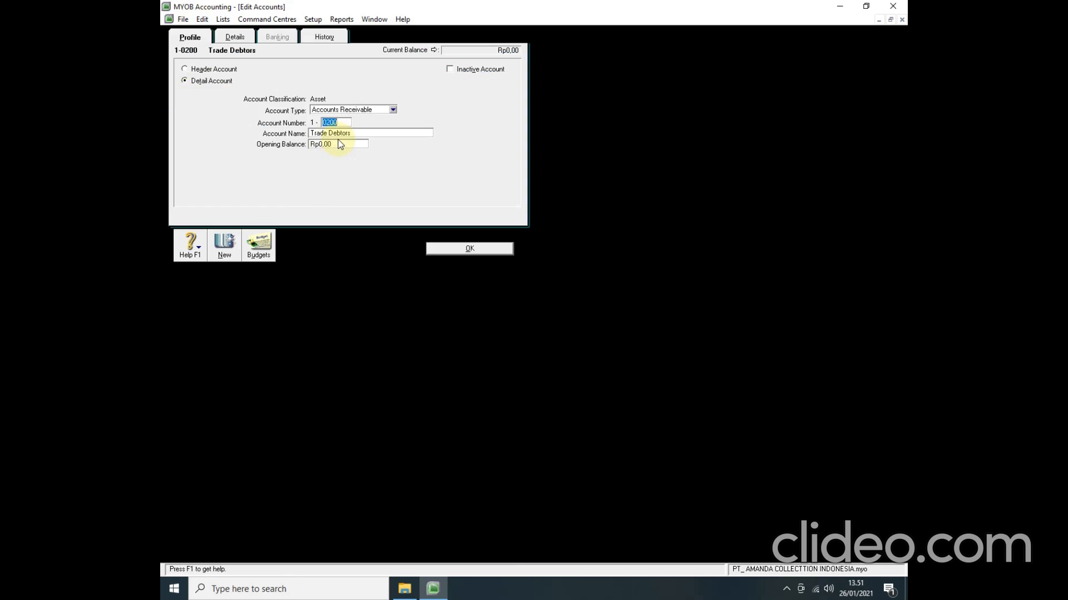
pyautogui.write('1130')
pyautogui.press('Tab')
pyautogui.write('Accounts')
pyautogui.write('eceivable')
pyautogui.click(451, 253)
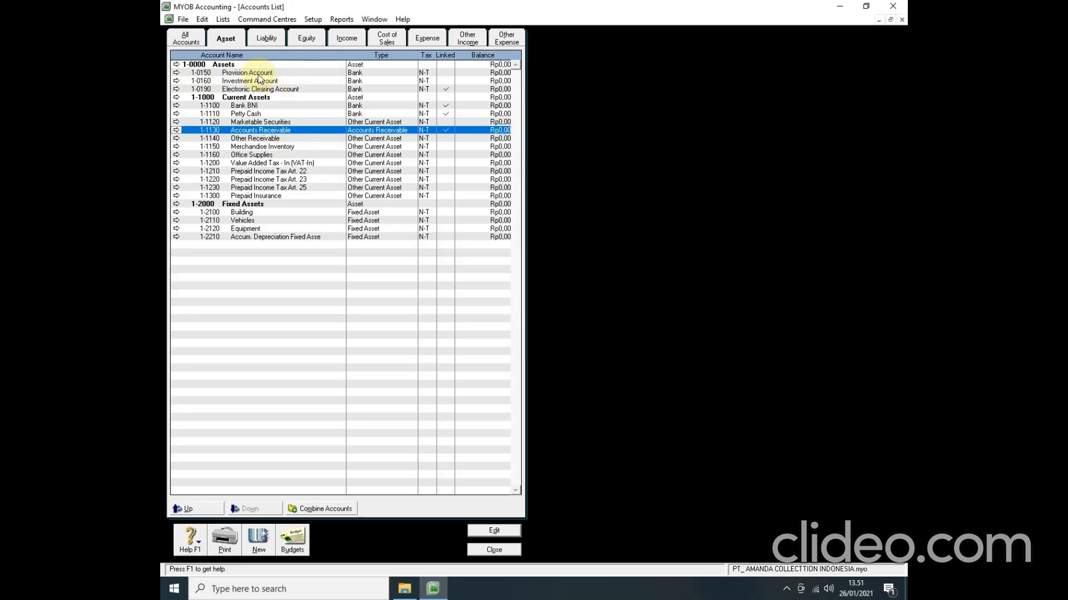
# Delete the unneeded default bank accounts Provision Account 1-0150 and Investment Account 1-0160.
pyautogui.click(176, 74)
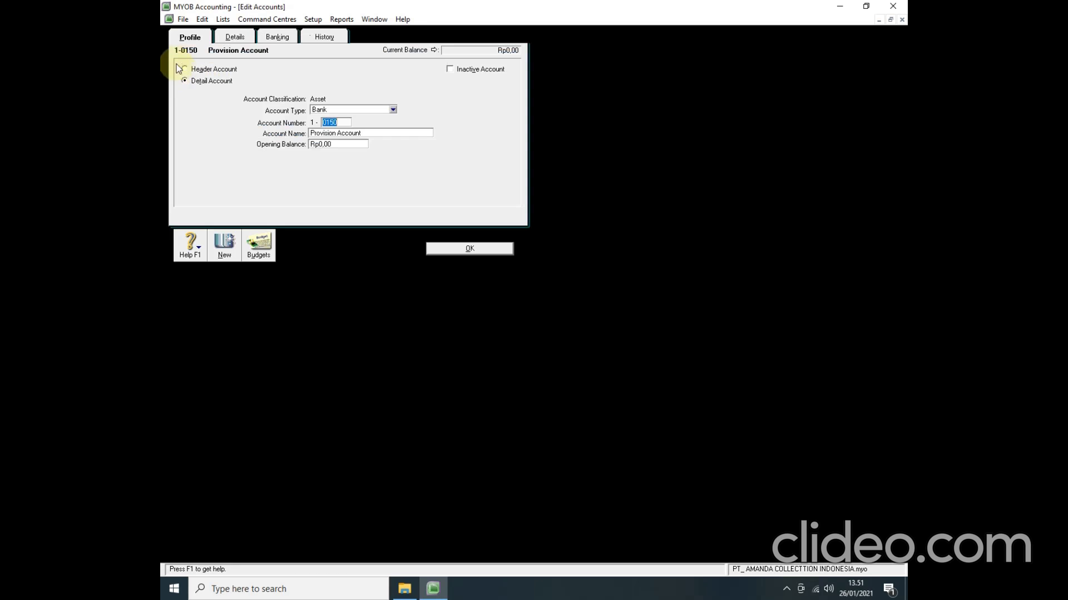
pyautogui.click(201, 19)
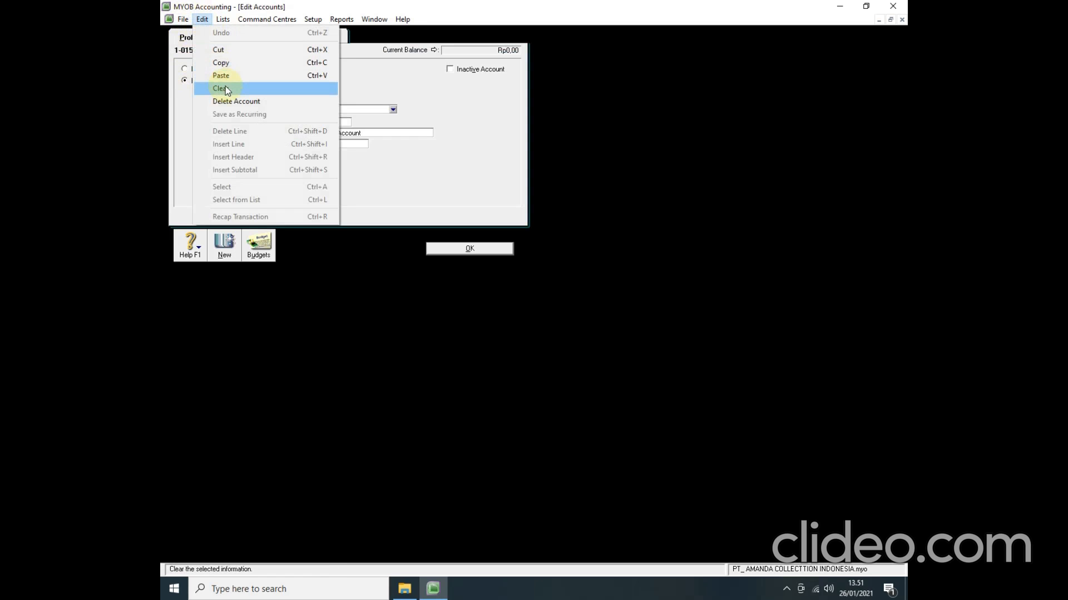
pyautogui.click(229, 101)
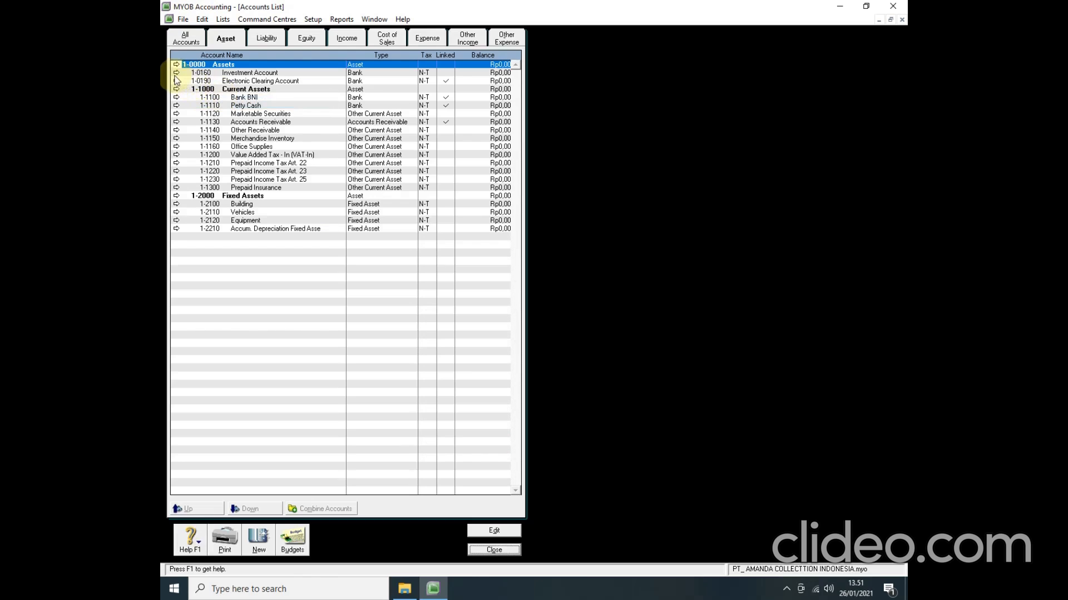
pyautogui.click(176, 73)
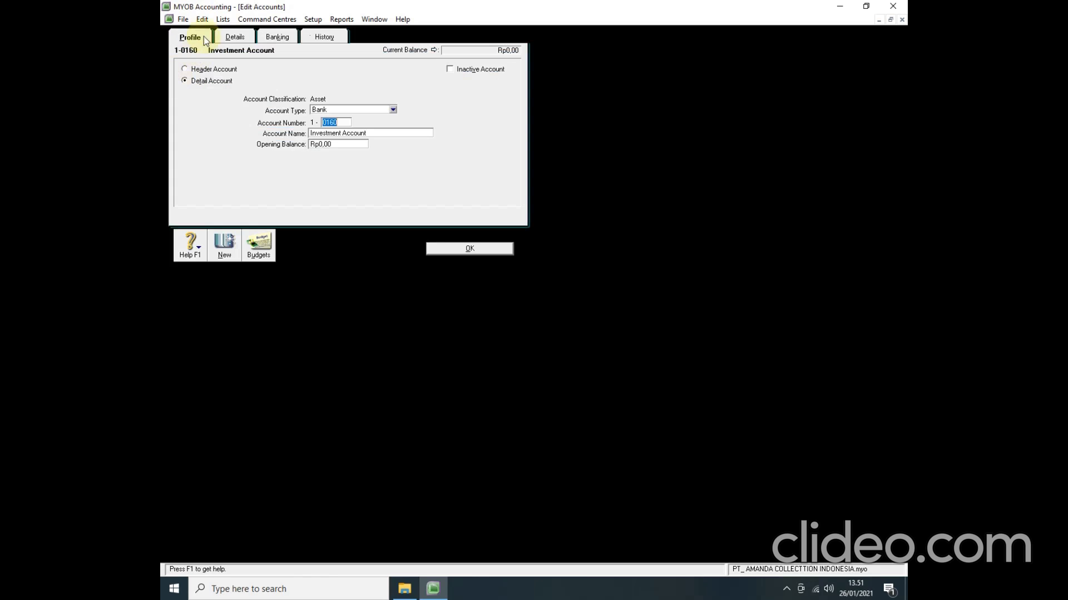
pyautogui.click(202, 19)
pyautogui.click(230, 102)
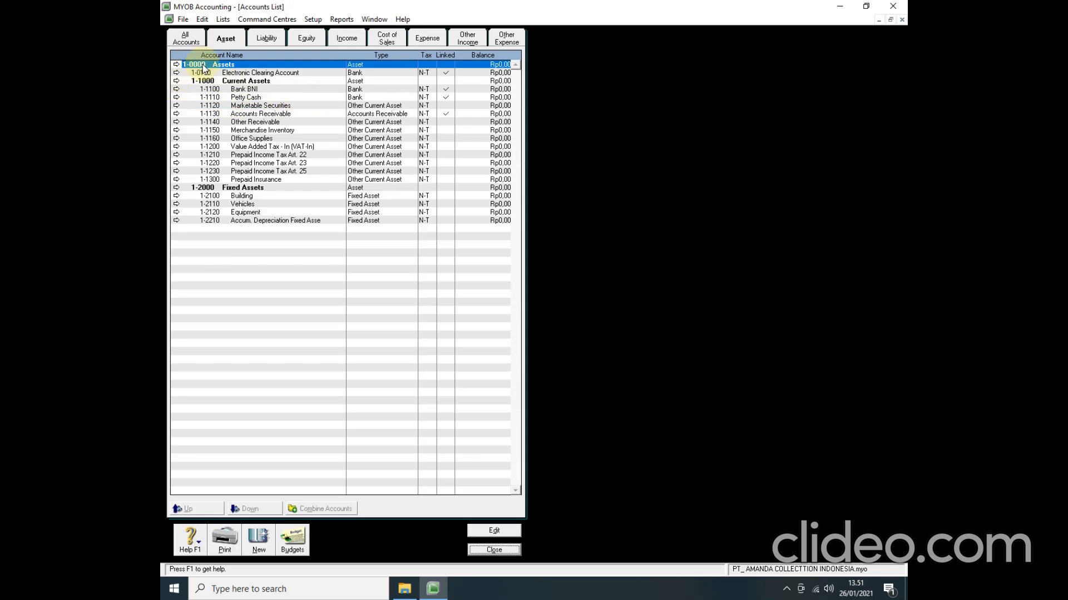
# Change the account number of the Current Assets header account to 1-0010.
pyautogui.click(176, 81)
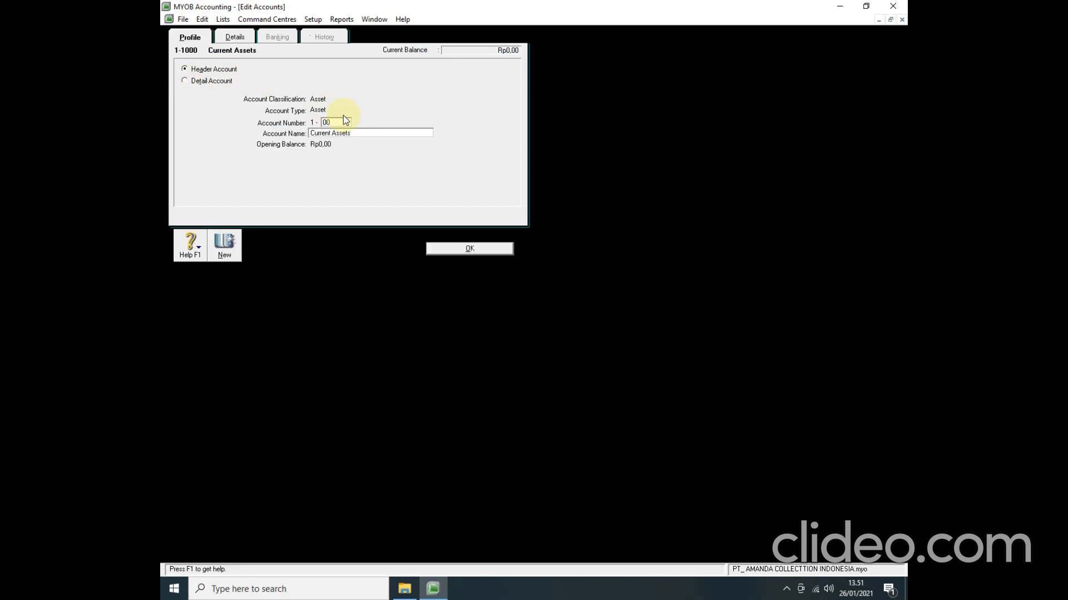
pyautogui.write('0010')
pyautogui.click(439, 248)
# Review the asset accounts one by one, from Current Assets down to the accumulated depreciation of fixed assets.
pyautogui.click(245, 82)
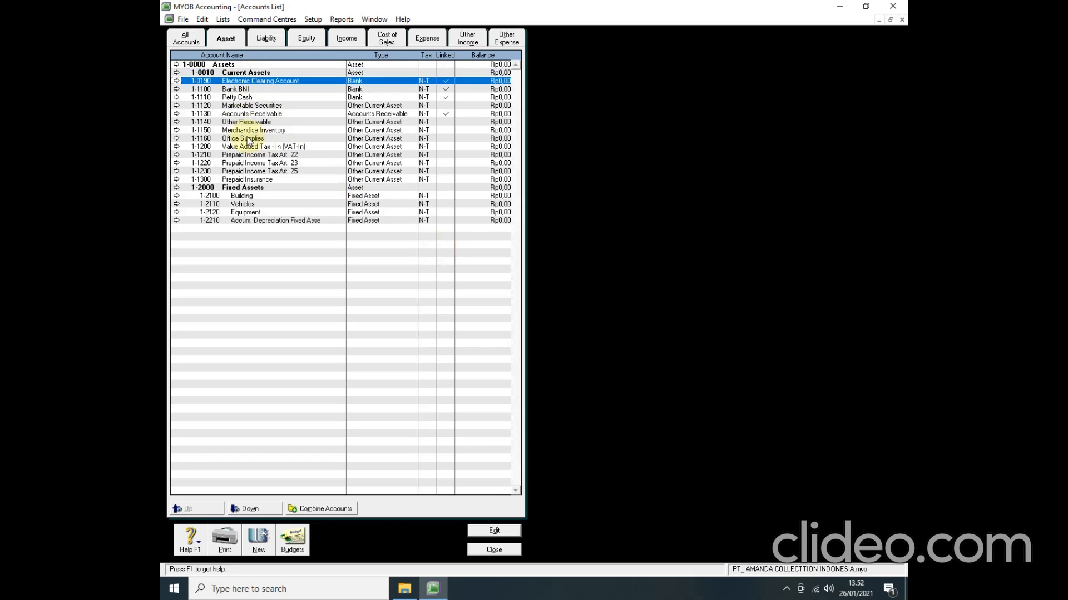
pyautogui.press('Up')
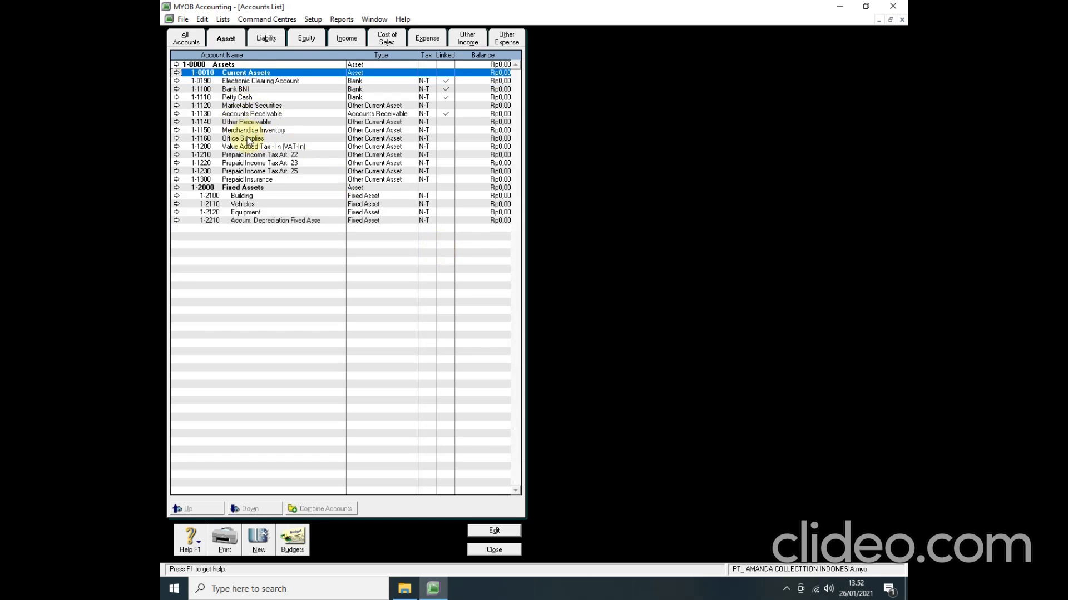
pyautogui.press('Down')
pyautogui.press('Down')
pyautogui.press('Down')
pyautogui.press('Down')
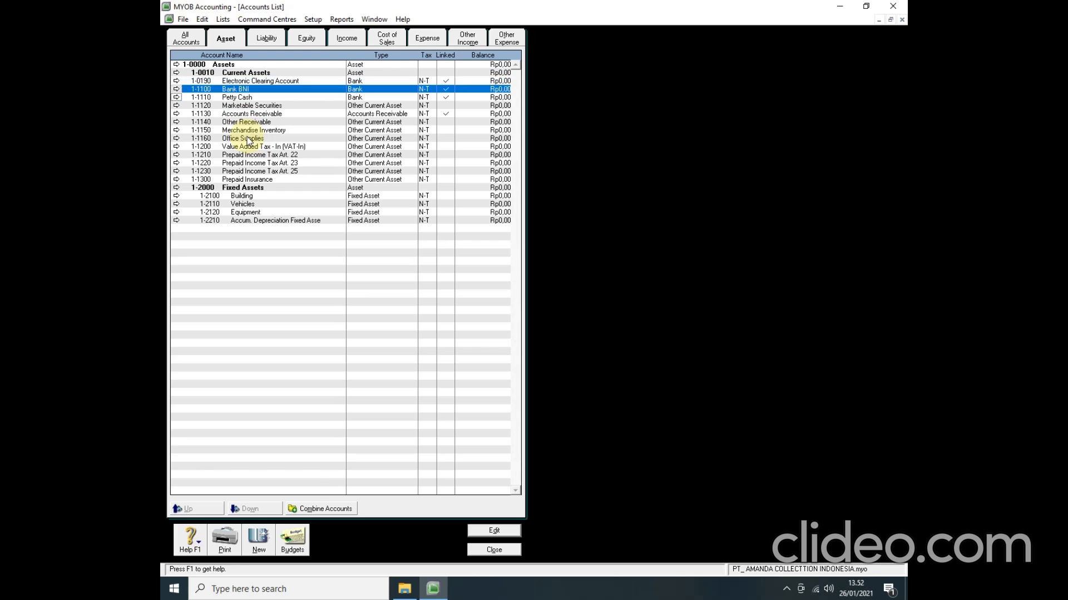
pyautogui.press('Down')
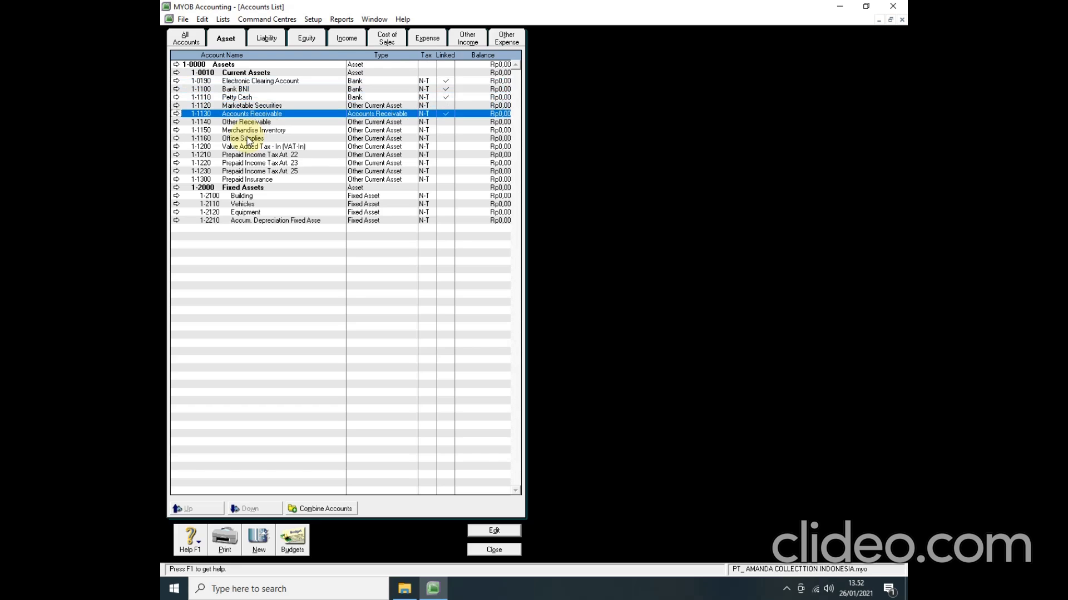
pyautogui.press('Down')
pyautogui.press('Down')
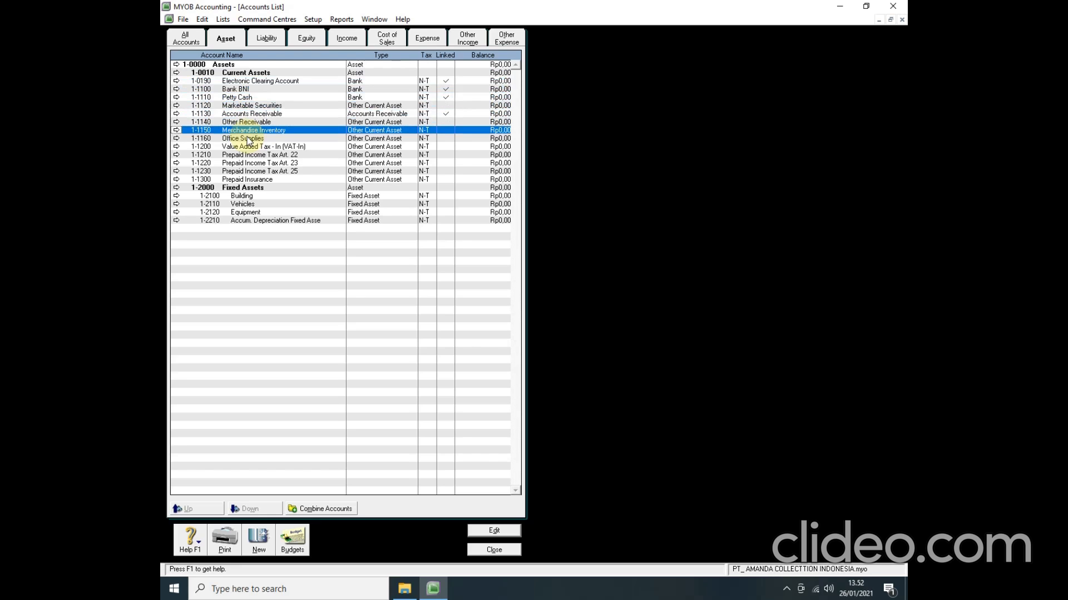
pyautogui.press('Down')
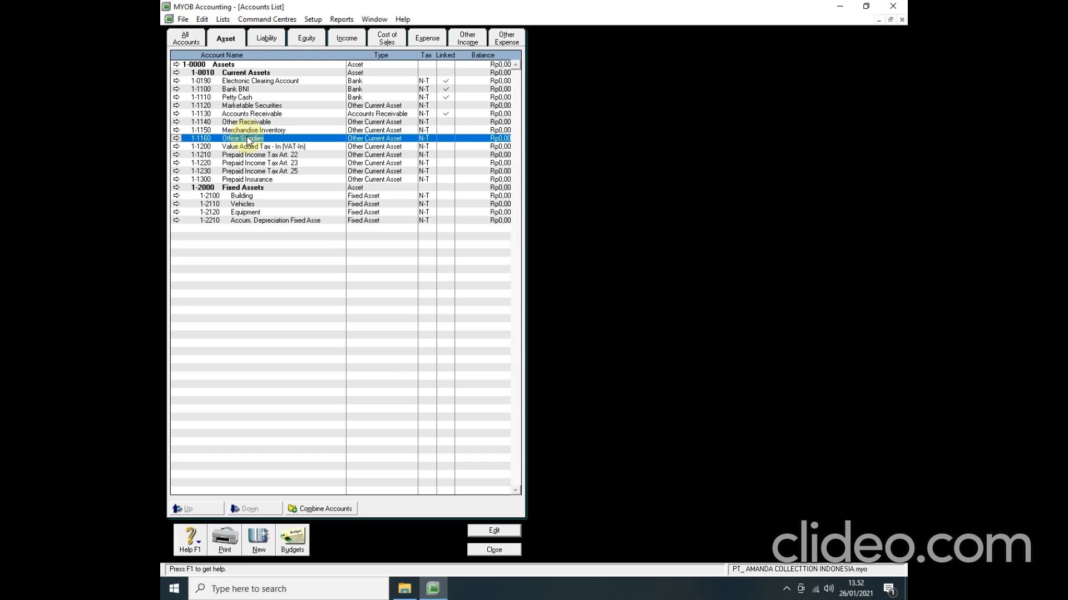
pyautogui.press('Down')
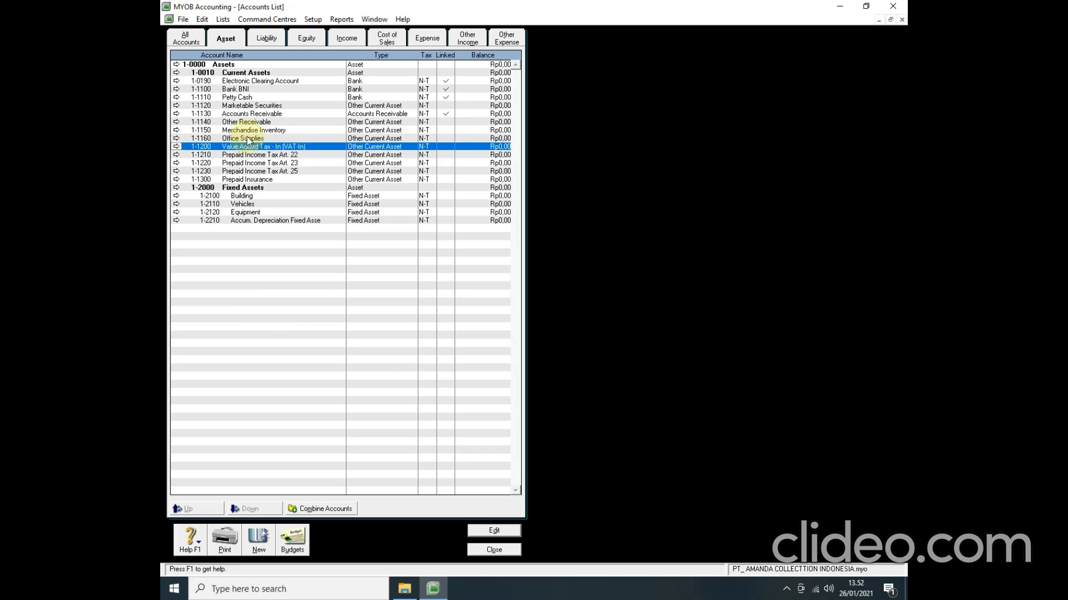
pyautogui.press('Down')
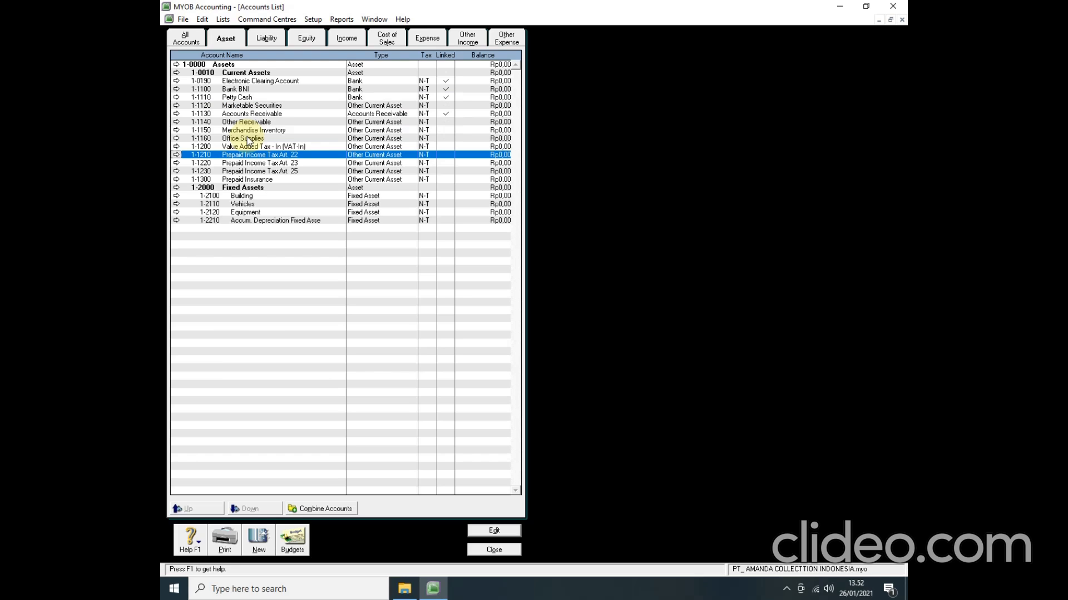
pyautogui.press('Down')
pyautogui.press('Down')
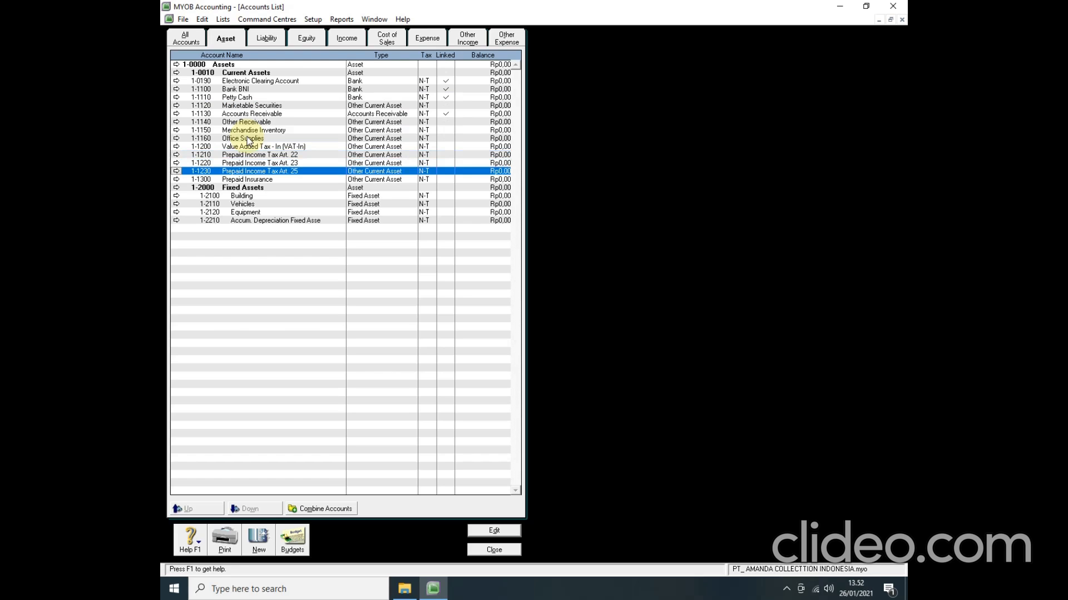
pyautogui.press('Down')
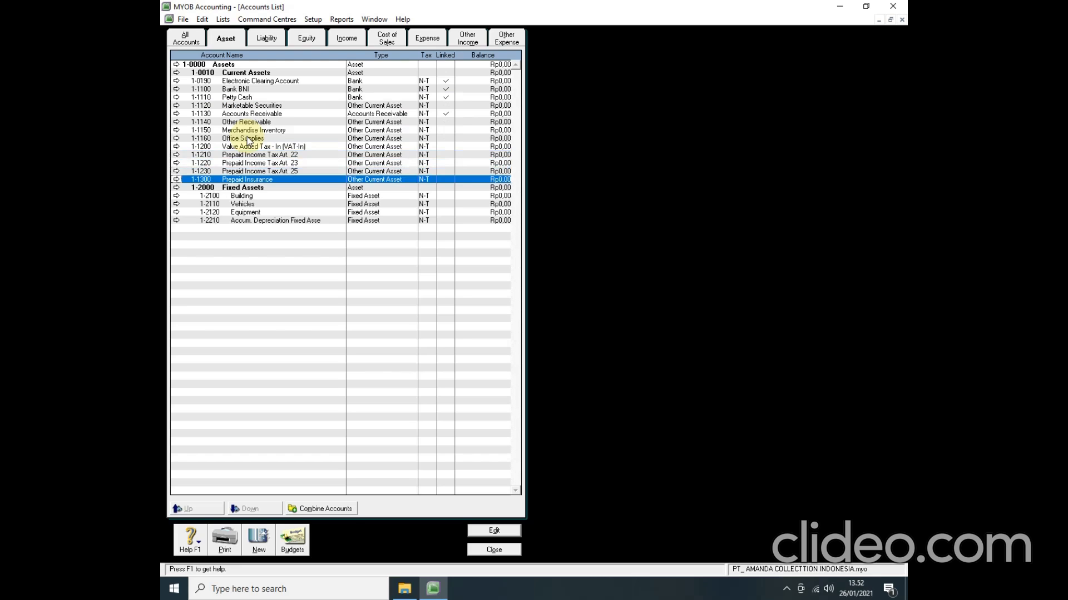
pyautogui.press('Down')
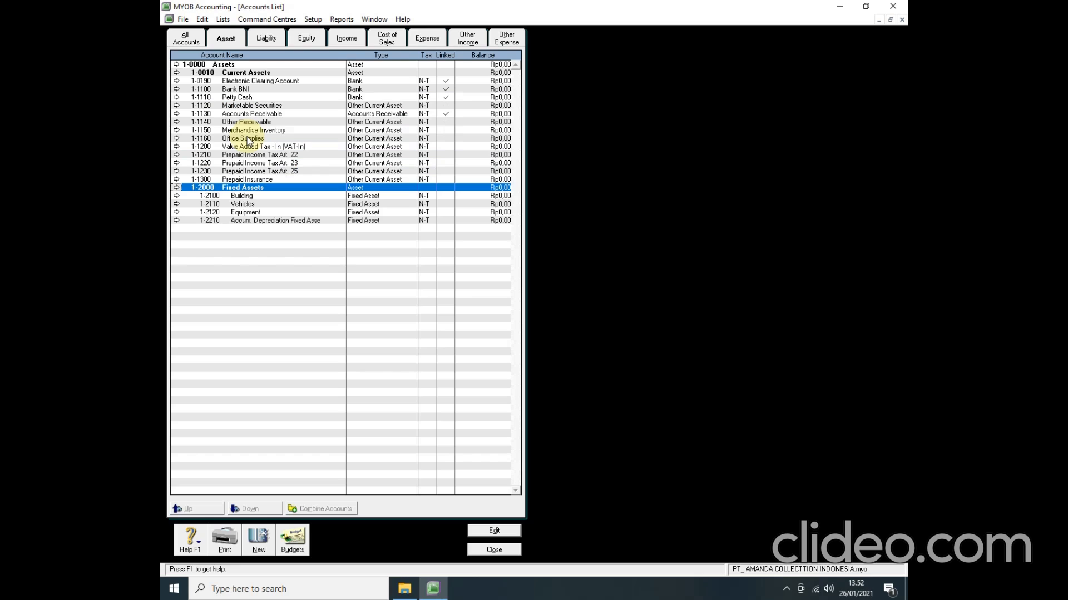
pyautogui.press('Down')
pyautogui.press('Down')
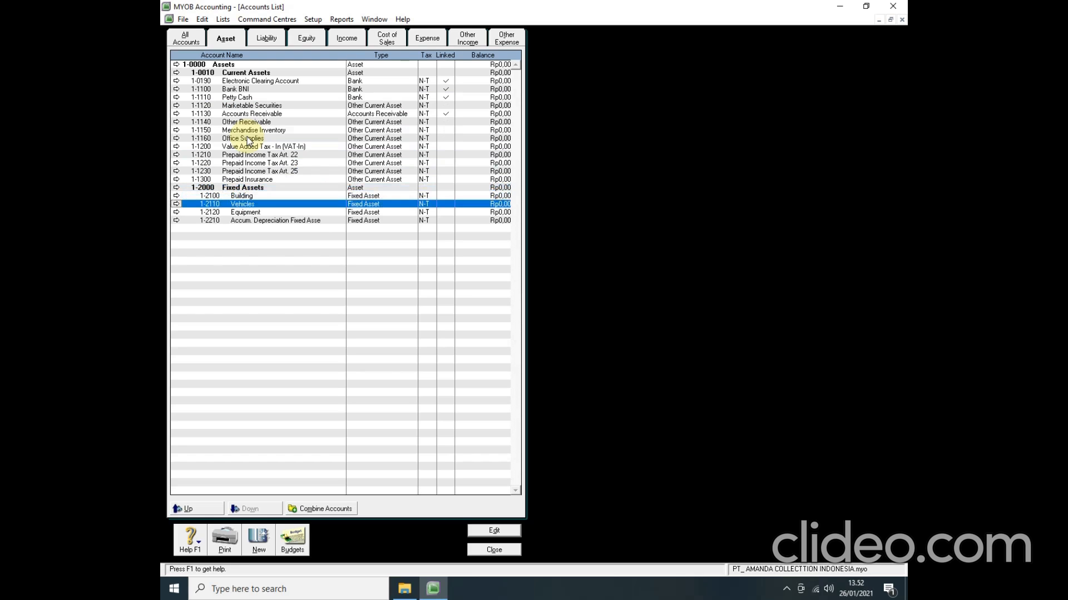
pyautogui.press('Down')
pyautogui.press('Down')
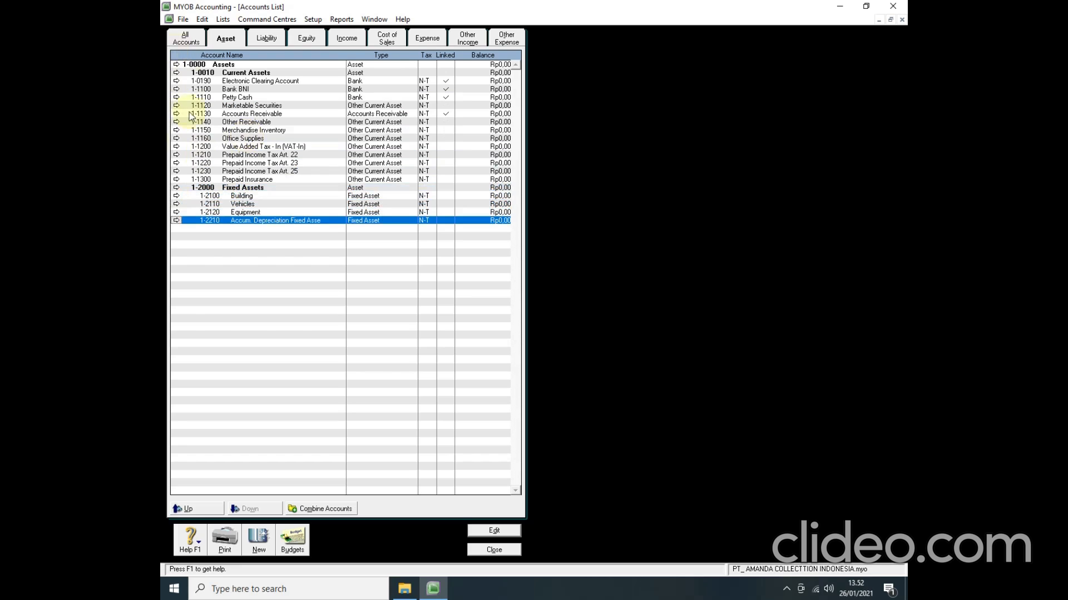
# Show only the liability accounts and delete the imported Account Payable account 2-1100.
pyautogui.click(263, 39)
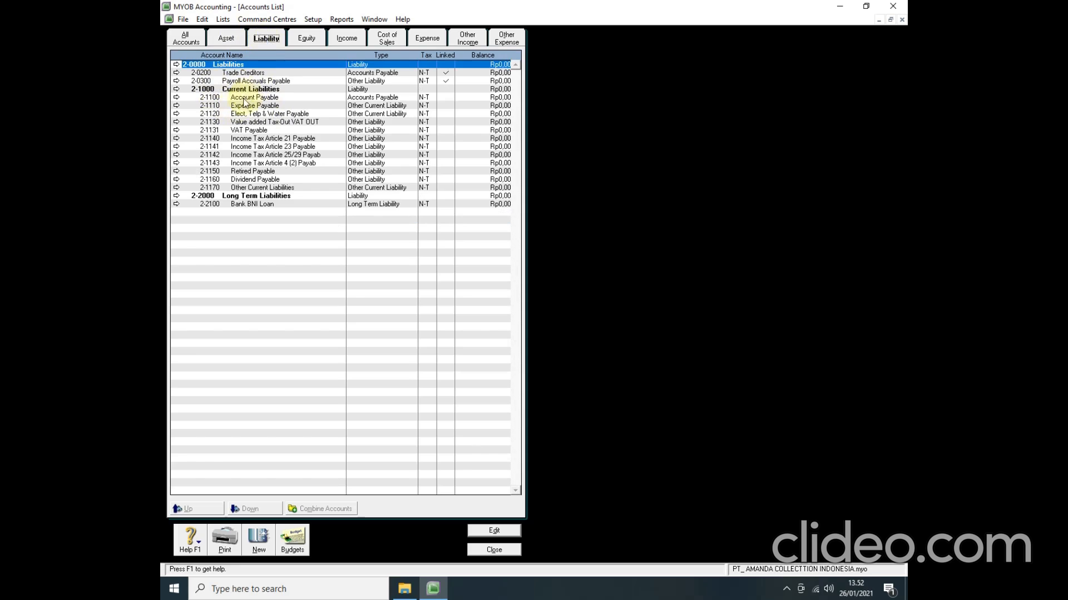
pyautogui.click(177, 98)
pyautogui.click(202, 19)
pyautogui.click(229, 99)
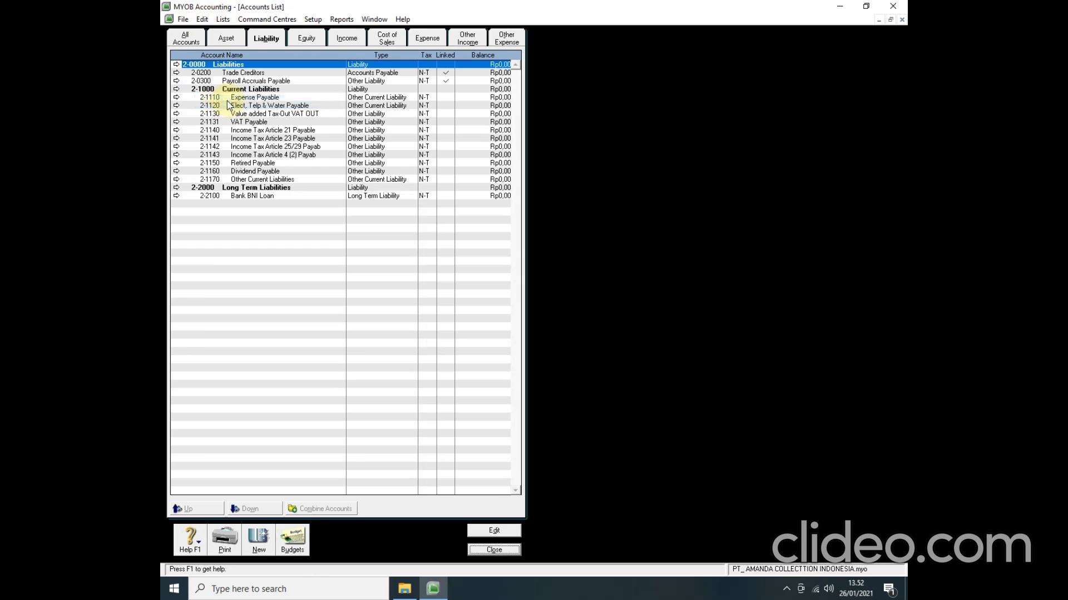
# Change the linked Trade Creditors account to number 2-1100 and name it "Accounts Payable".
pyautogui.click(176, 73)
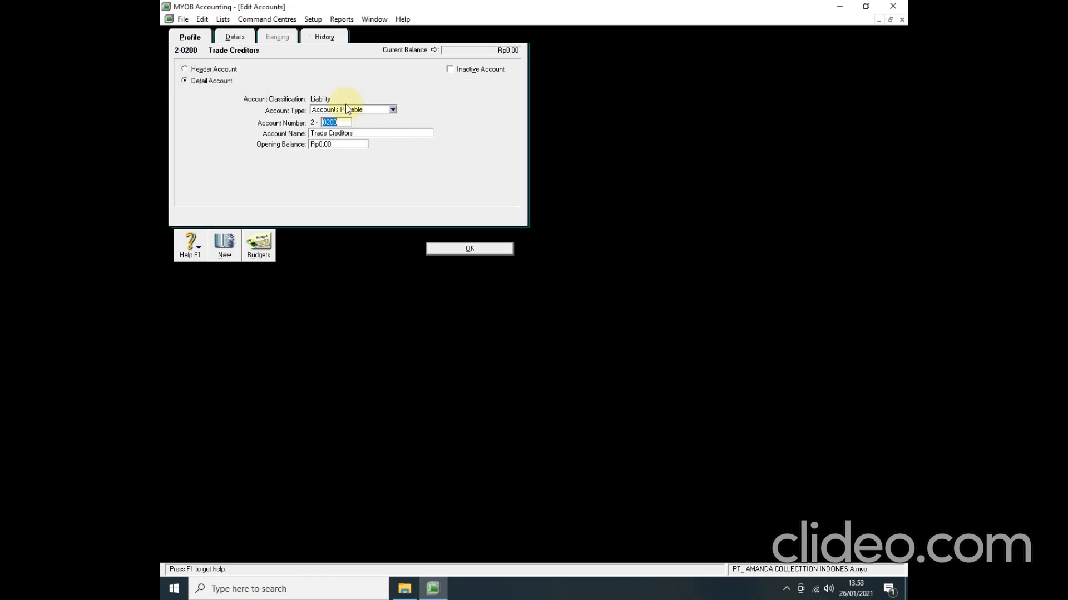
pyautogui.press('Tab')
pyautogui.click(432, 250)
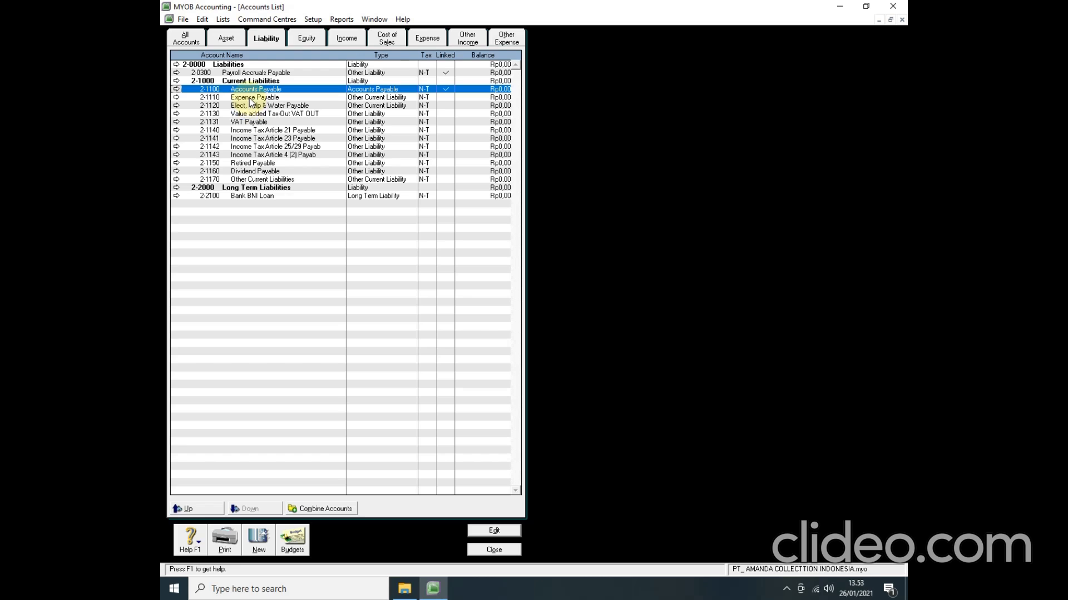
# Delete the imported Expense Payable account 2-1110 from the liability accounts.
pyautogui.click(176, 99)
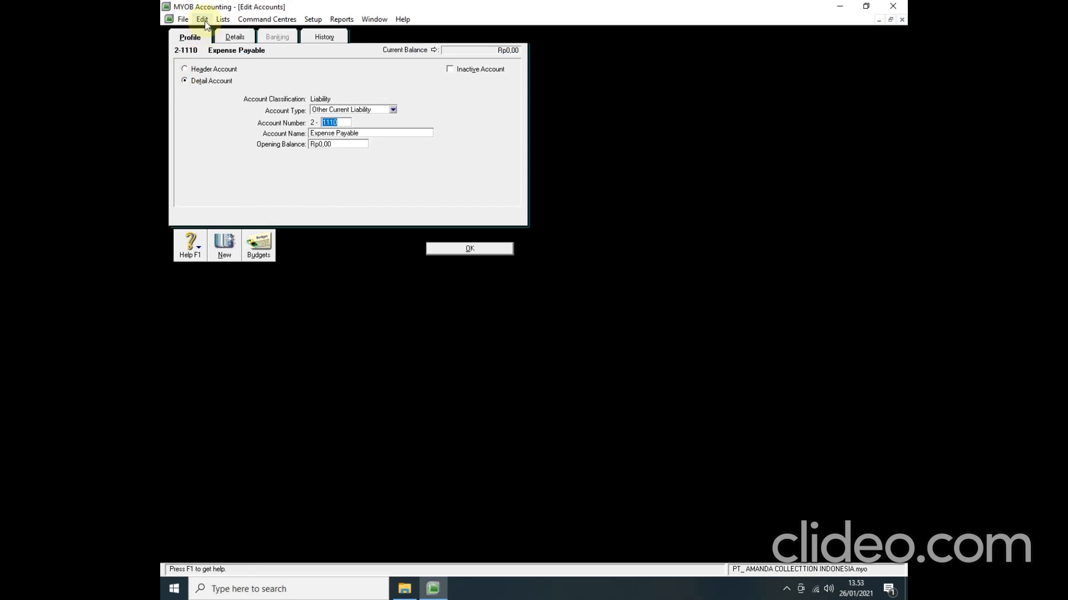
pyautogui.click(203, 19)
pyautogui.click(230, 100)
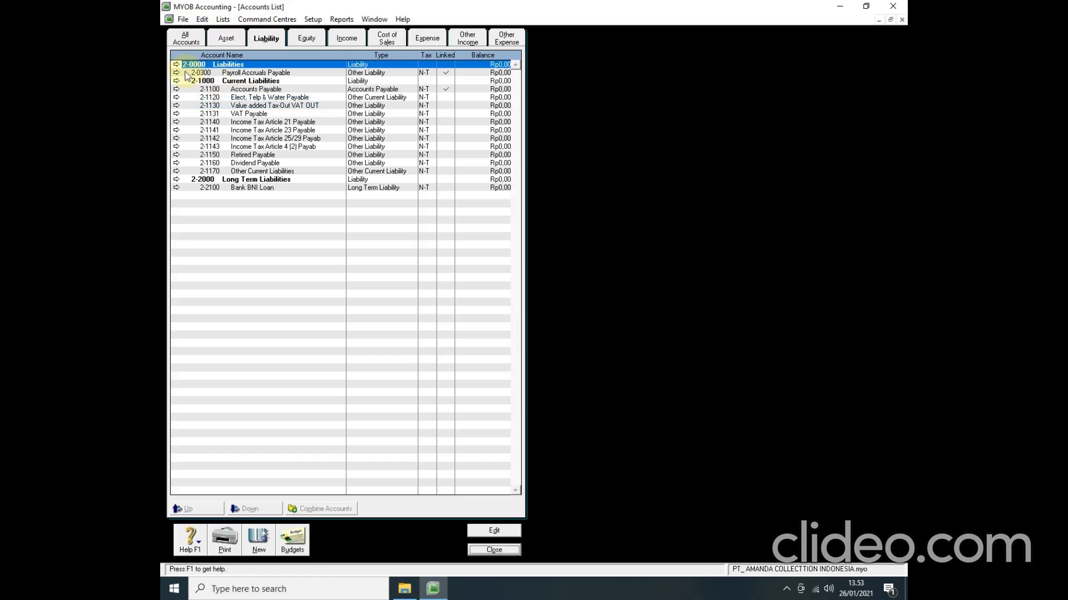
# Change the linked Payroll Accruals Payable account to number 2-1110 and name it "Expense Payable".
pyautogui.click(176, 73)
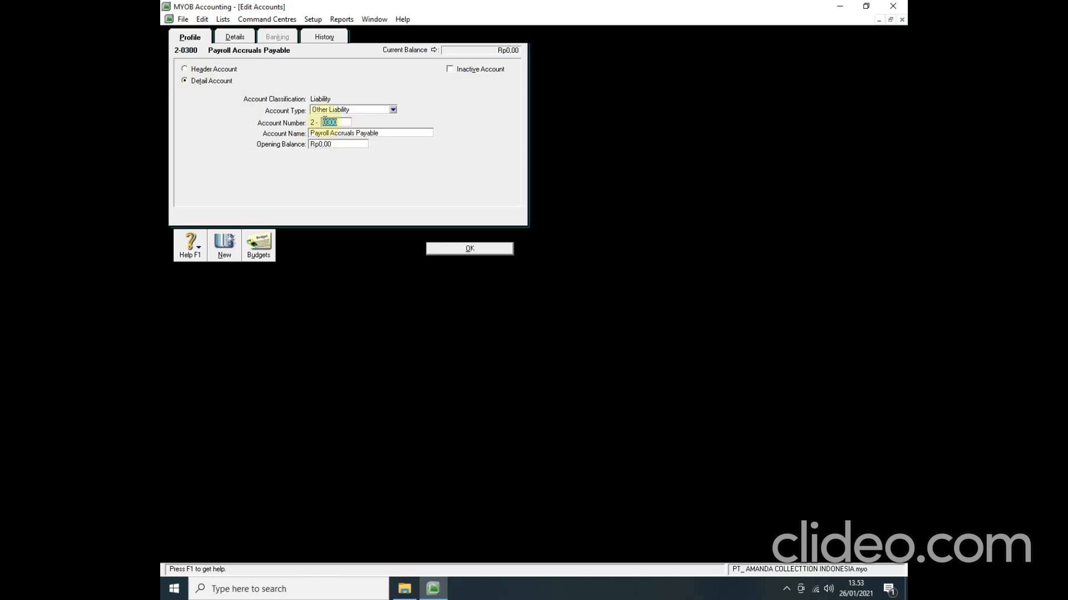
pyautogui.write('1110')
pyautogui.press('Tab')
pyautogui.write('Expense Payable')
pyautogui.click(447, 250)
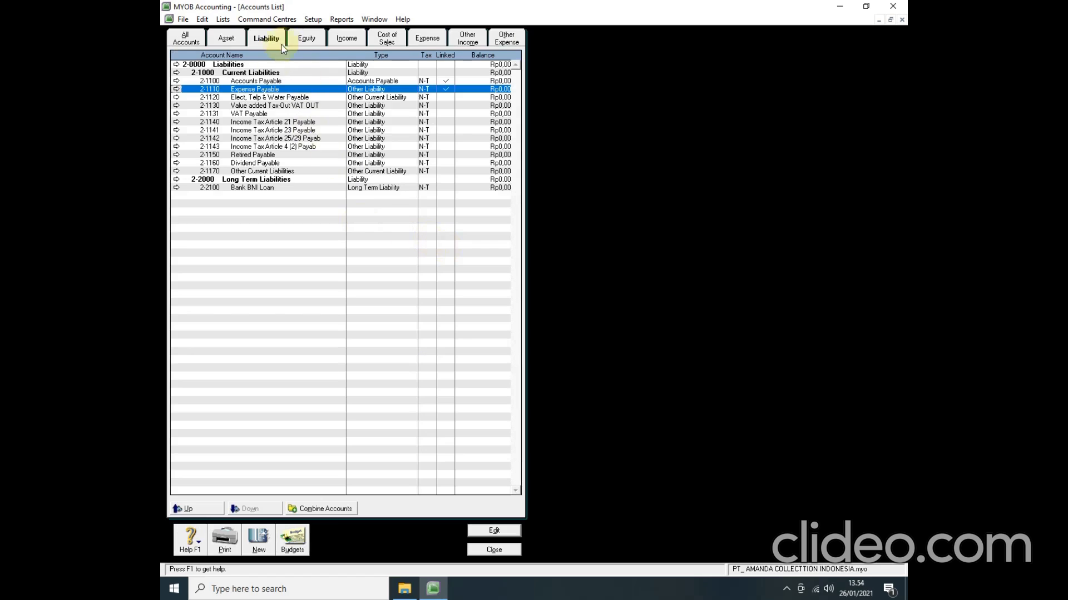
# Check the current liability accounts one by one, from Accounts Payable 2-1100 to Other Current Liabilities 2-1170.
pyautogui.click(282, 82)
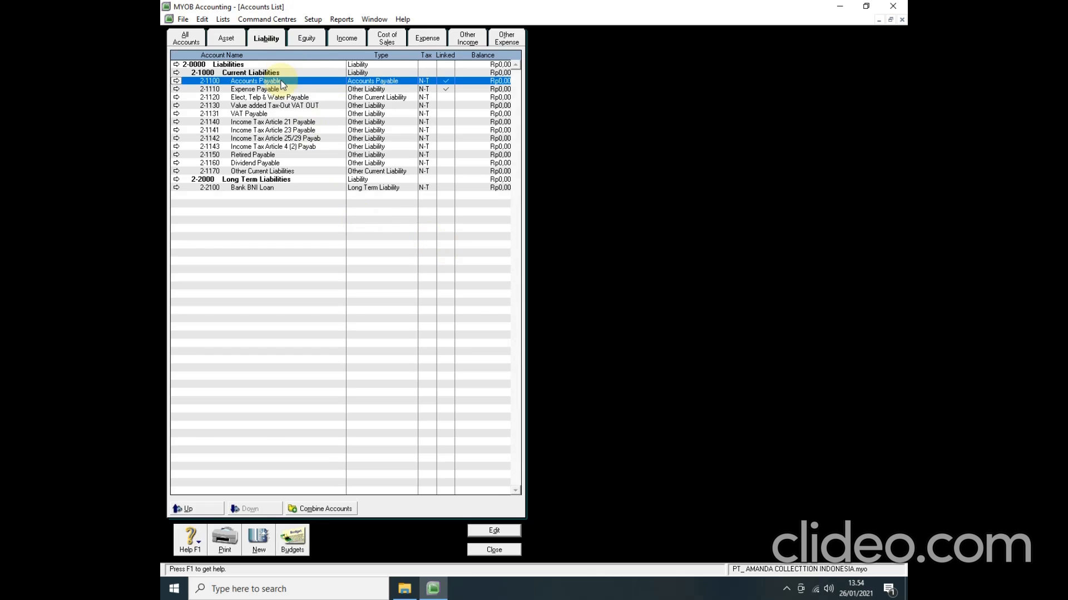
pyautogui.press('Down')
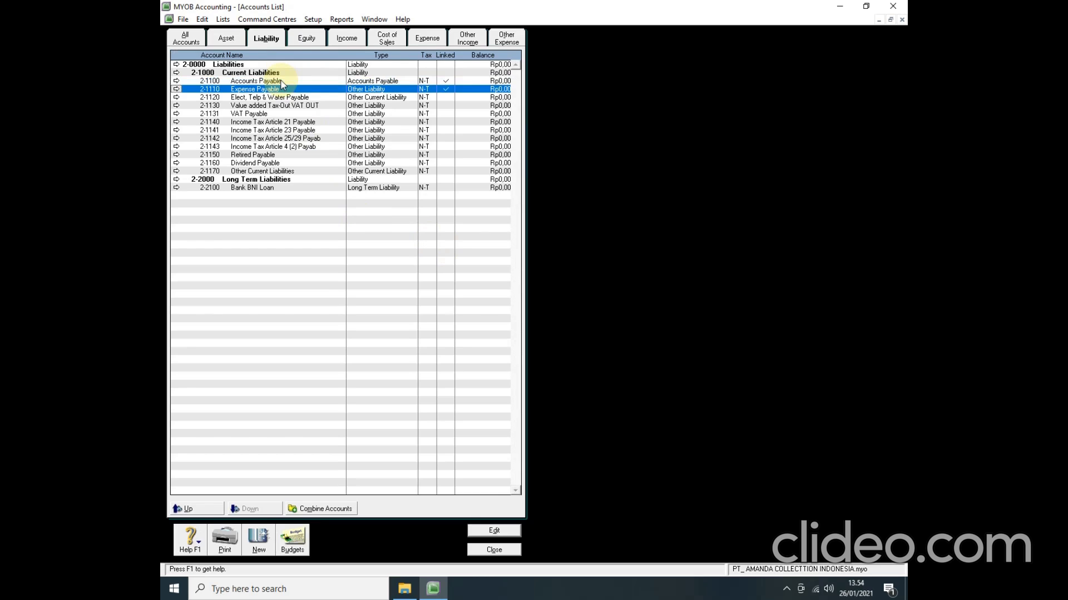
pyautogui.press('Down')
pyautogui.press('Down')
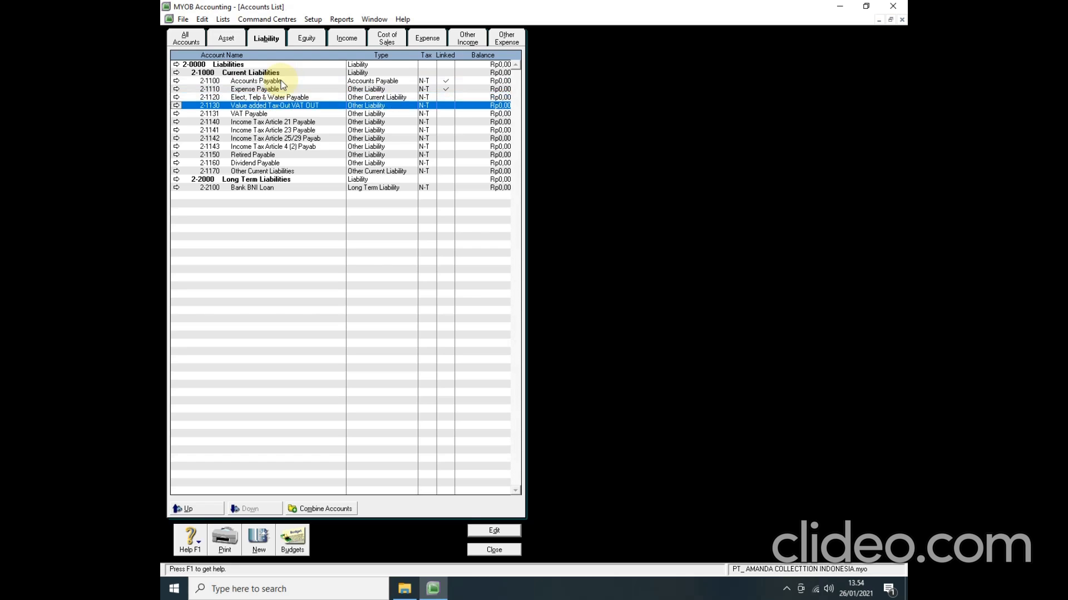
pyautogui.press('Down')
pyautogui.press('Down')
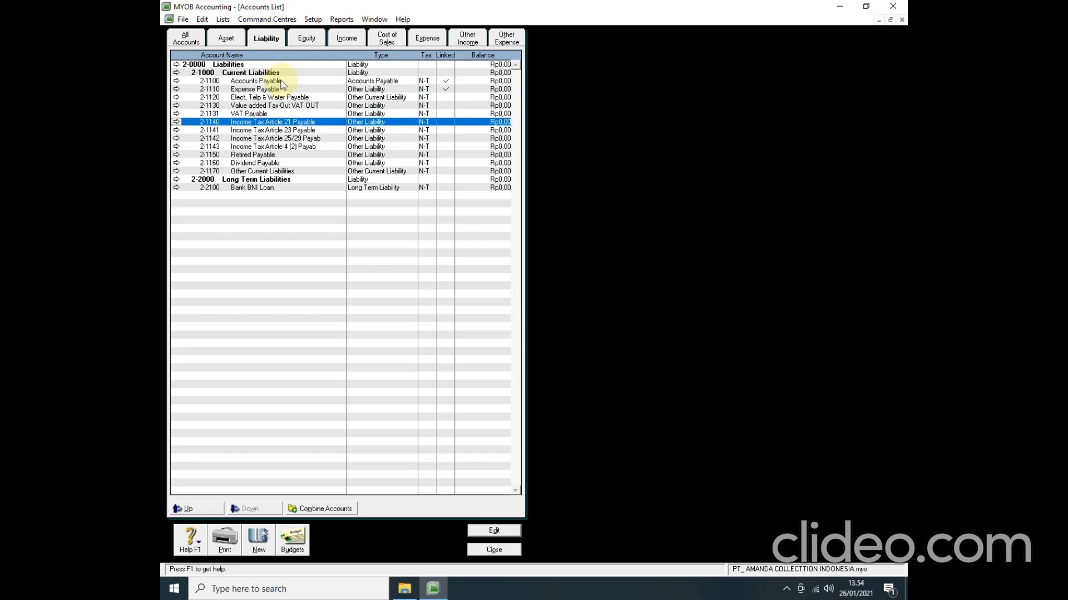
pyautogui.press('Down')
pyautogui.press('Down')
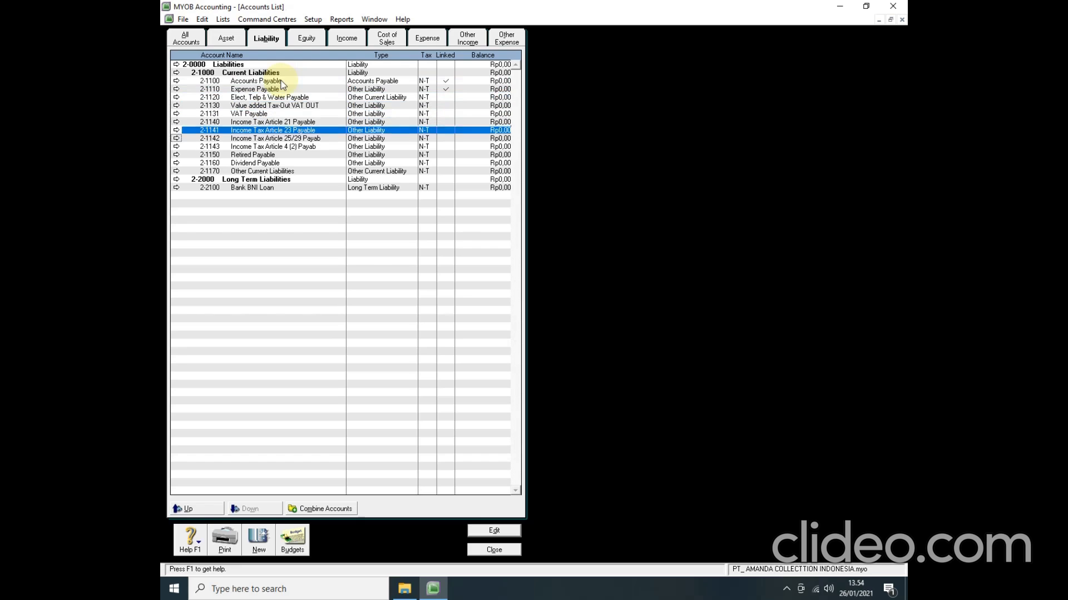
pyautogui.press('Down')
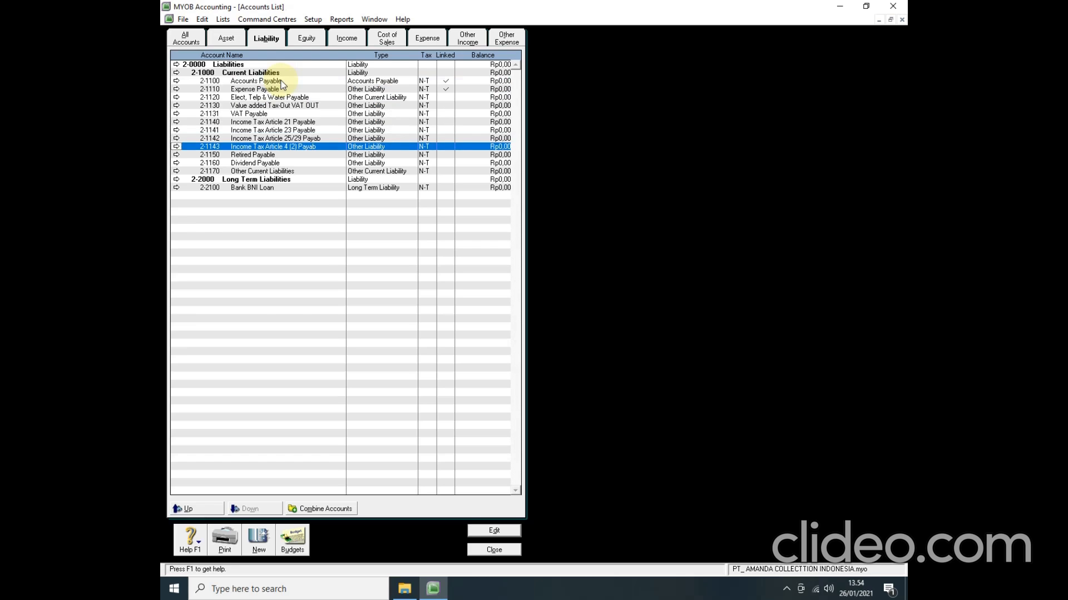
pyautogui.press('Down')
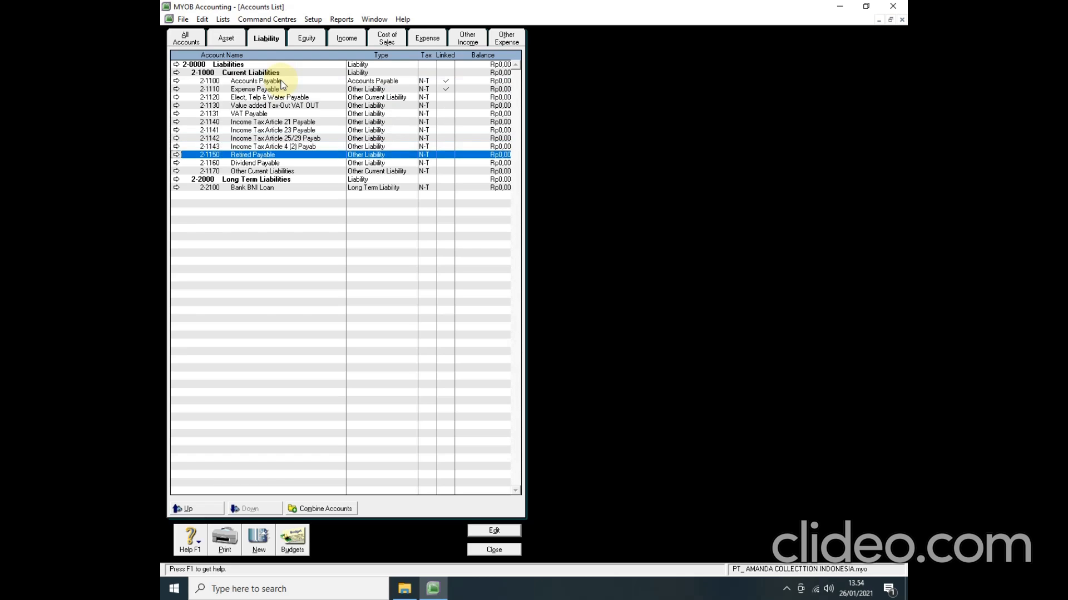
pyautogui.press('Down')
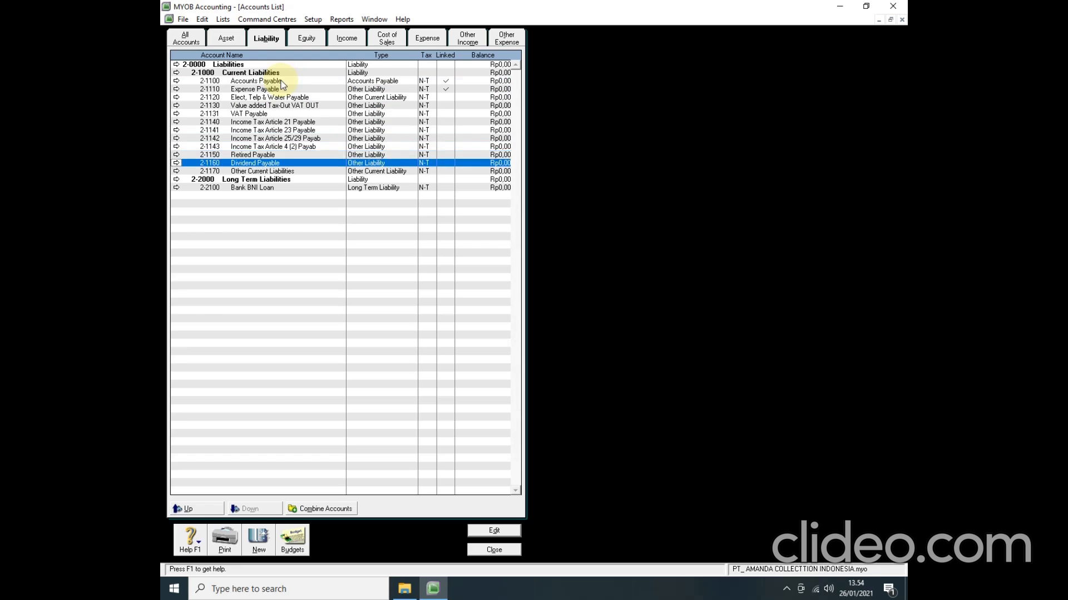
pyautogui.press('Down')
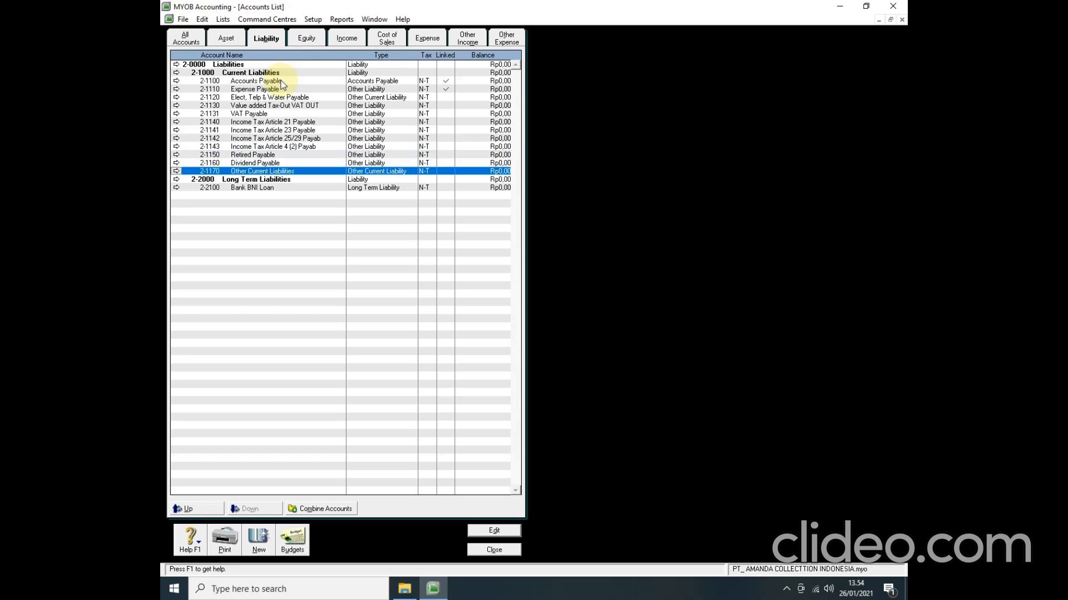
# Show only the equity accounts and delete the imported Retained Earnings account 3-2000.
pyautogui.click(306, 39)
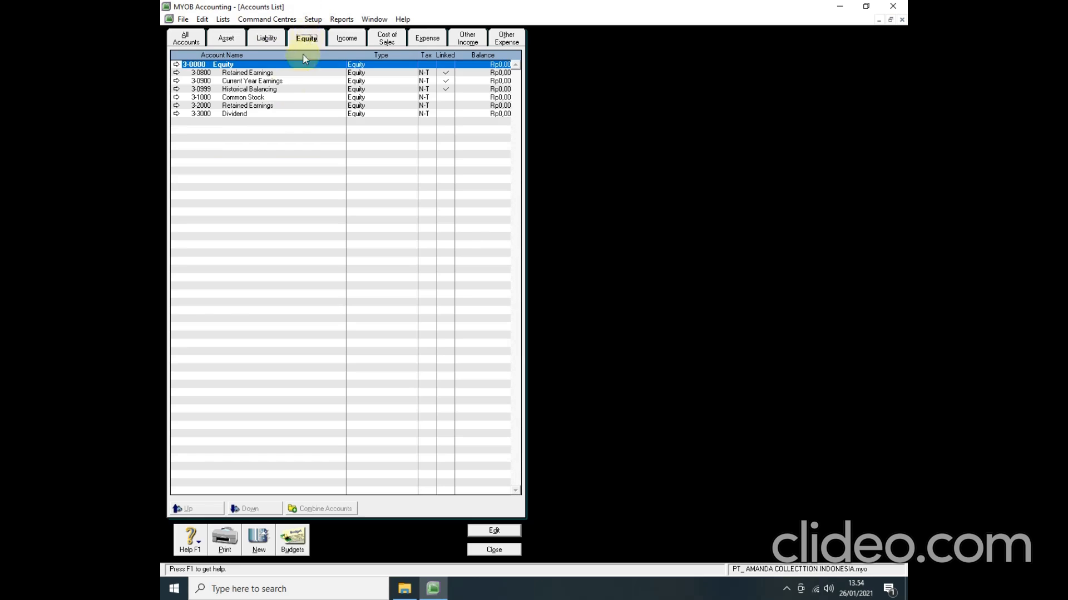
pyautogui.click(248, 106)
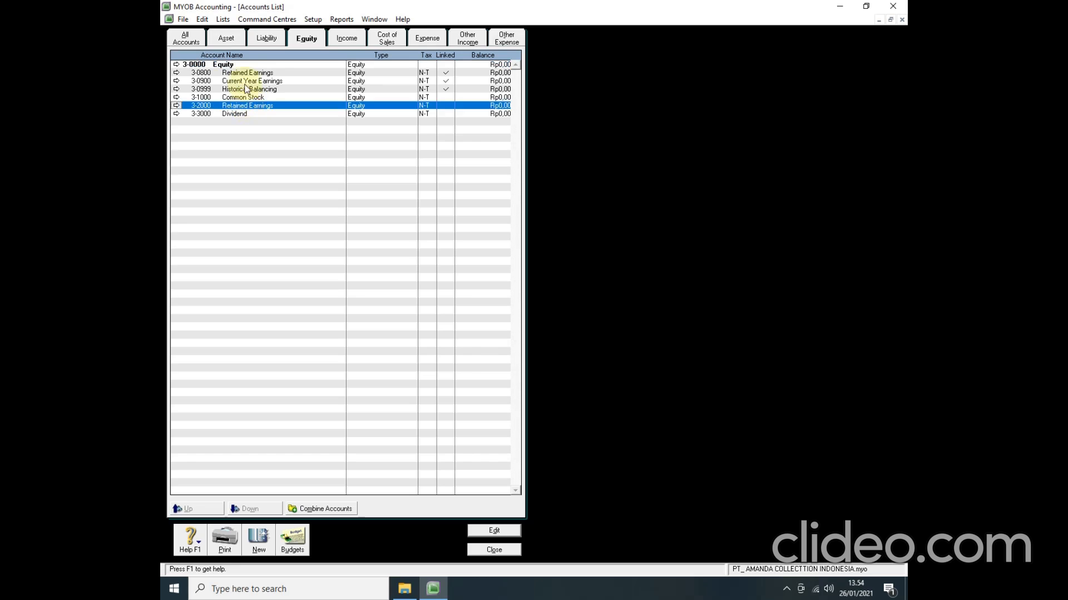
pyautogui.click(176, 105)
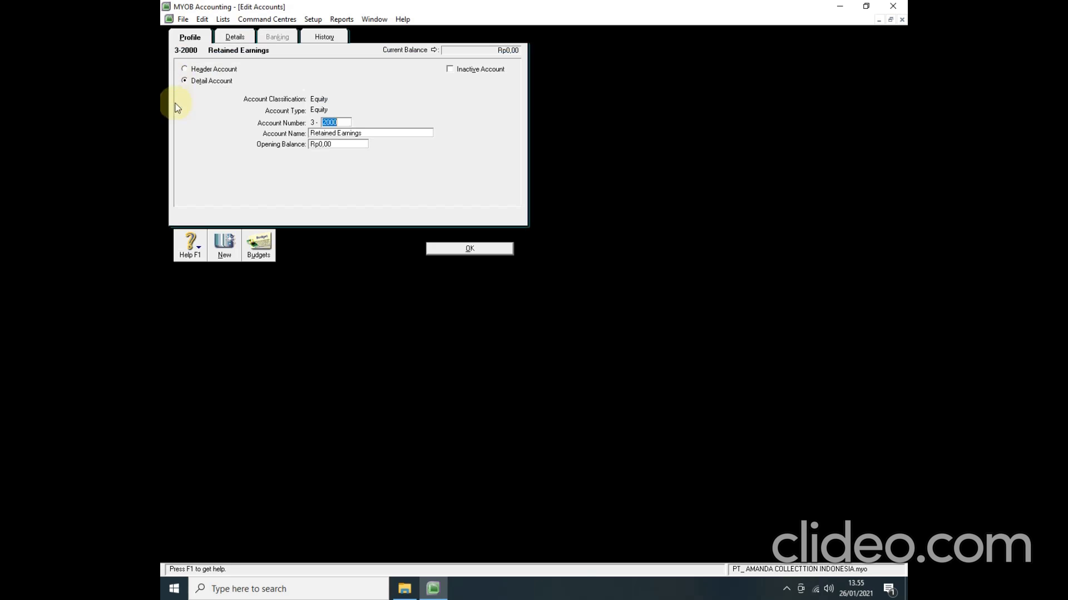
pyautogui.click(203, 19)
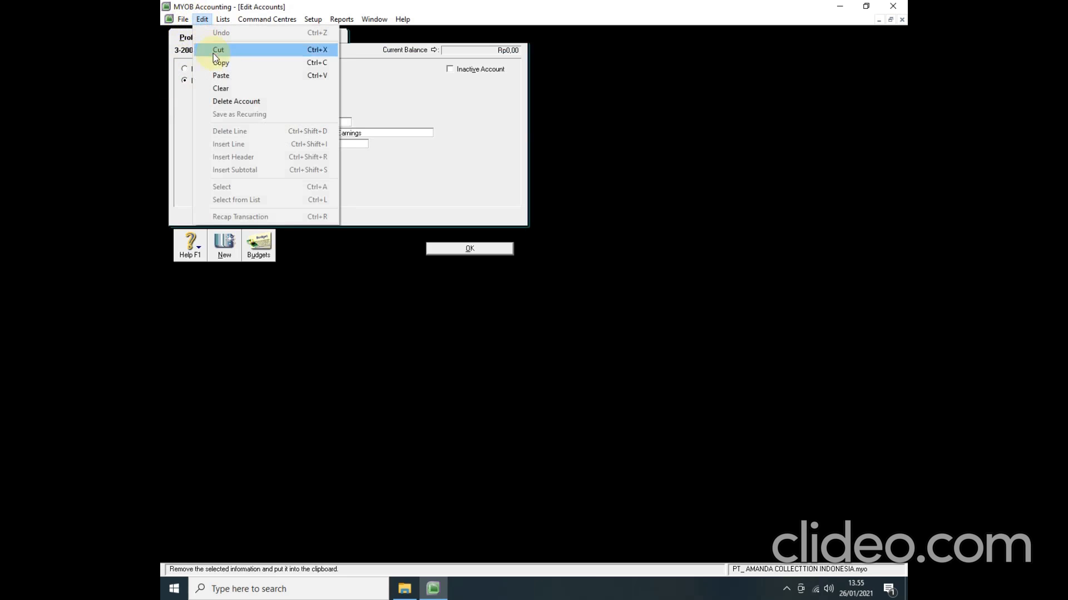
pyautogui.click(228, 100)
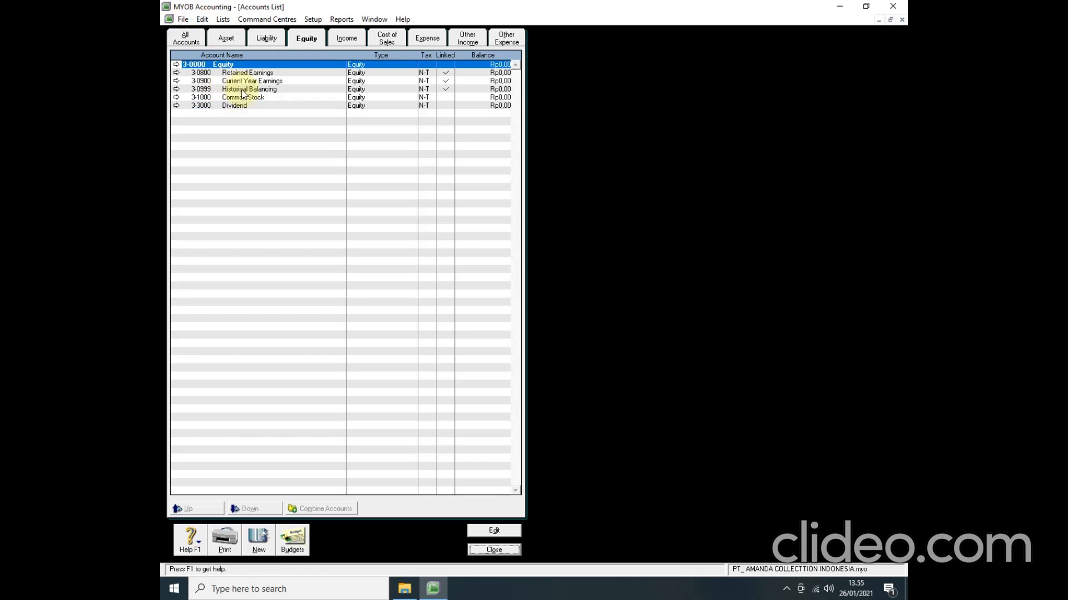
# Change the linked Retained Earnings account's number to 3-2000.
pyautogui.click(176, 72)
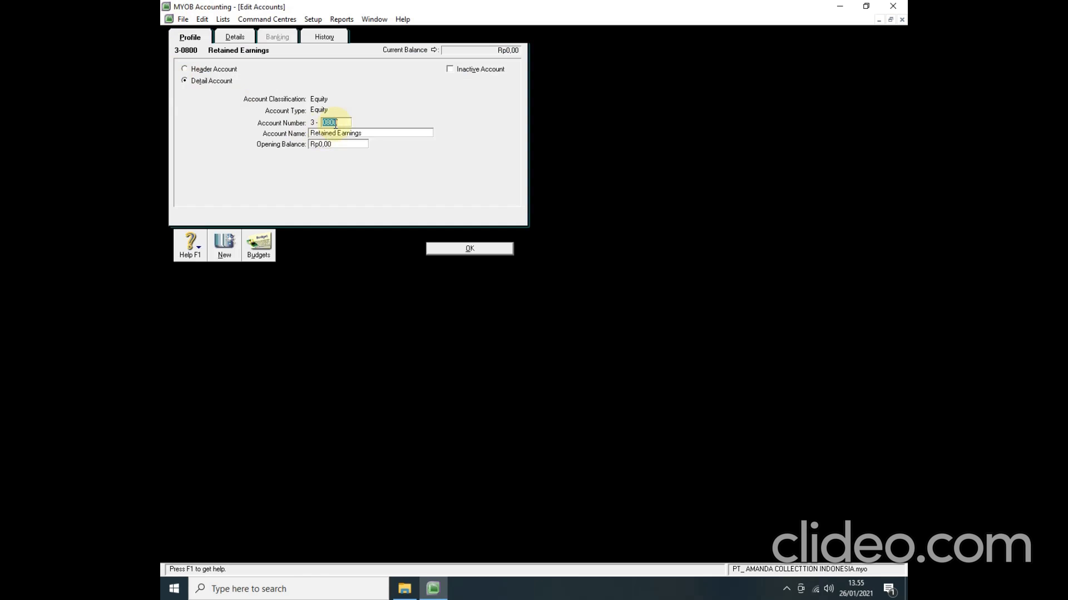
pyautogui.write('2000')
pyautogui.click(497, 252)
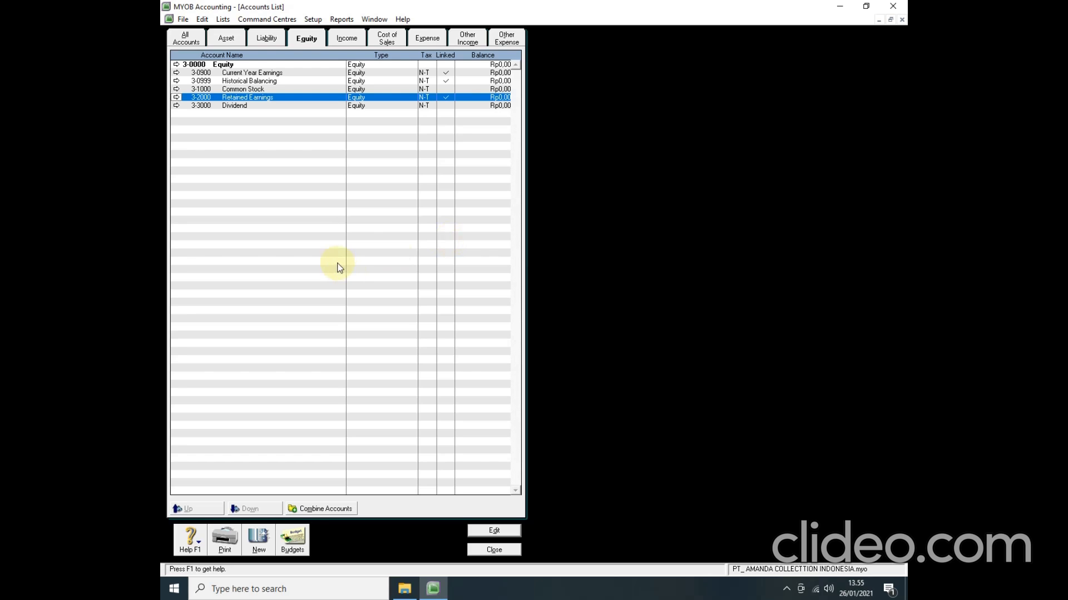
# Check the income and cost of sales accounts, and delete the imported Wages & Salaries account 6-1100 from the expense accounts.
pyautogui.click(341, 37)
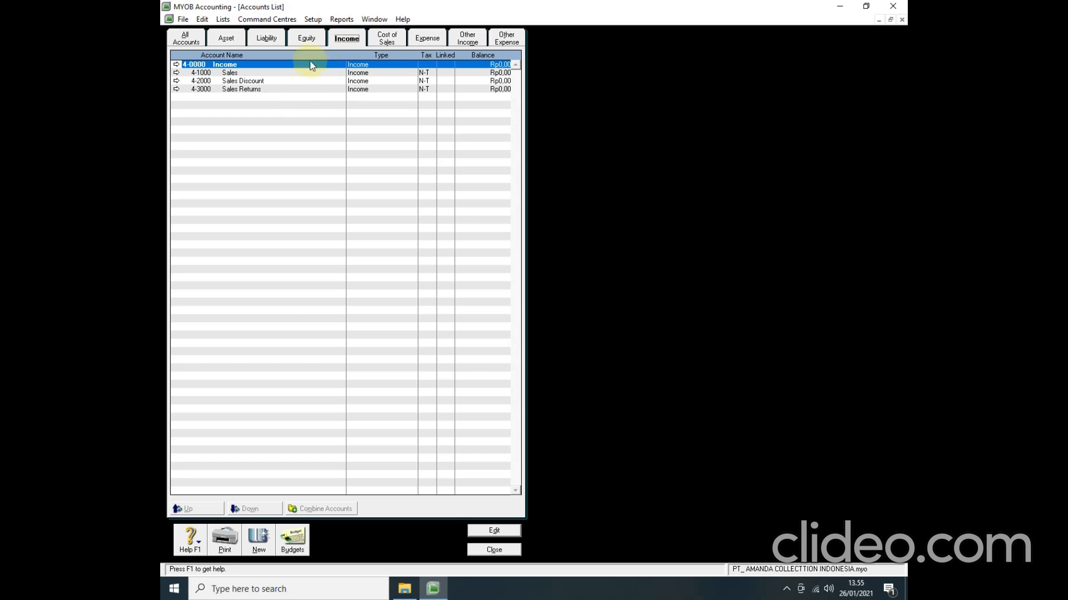
pyautogui.click(387, 38)
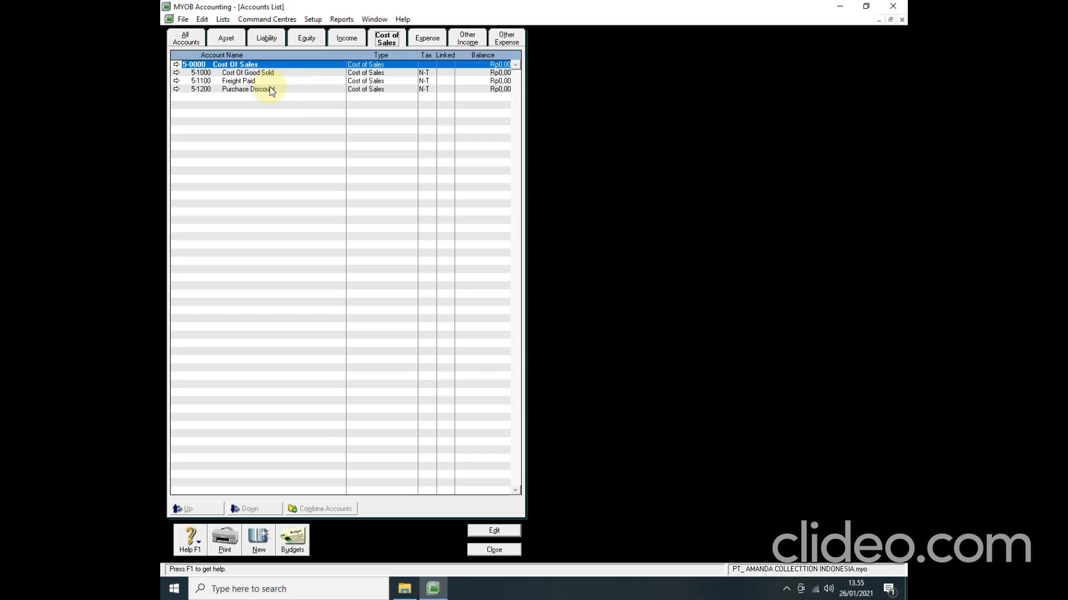
pyautogui.click(438, 37)
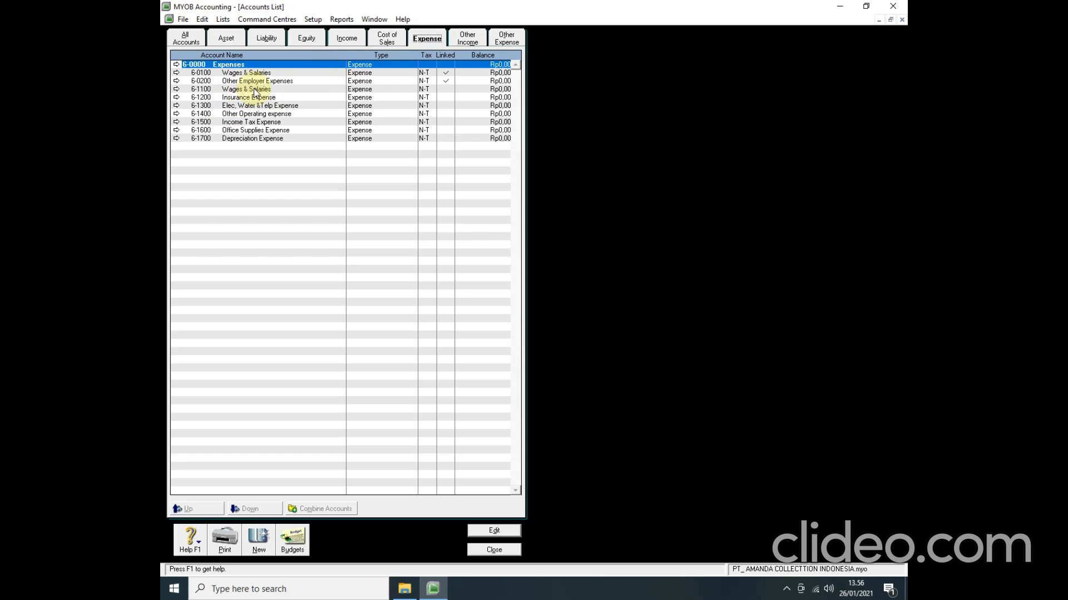
pyautogui.click(176, 90)
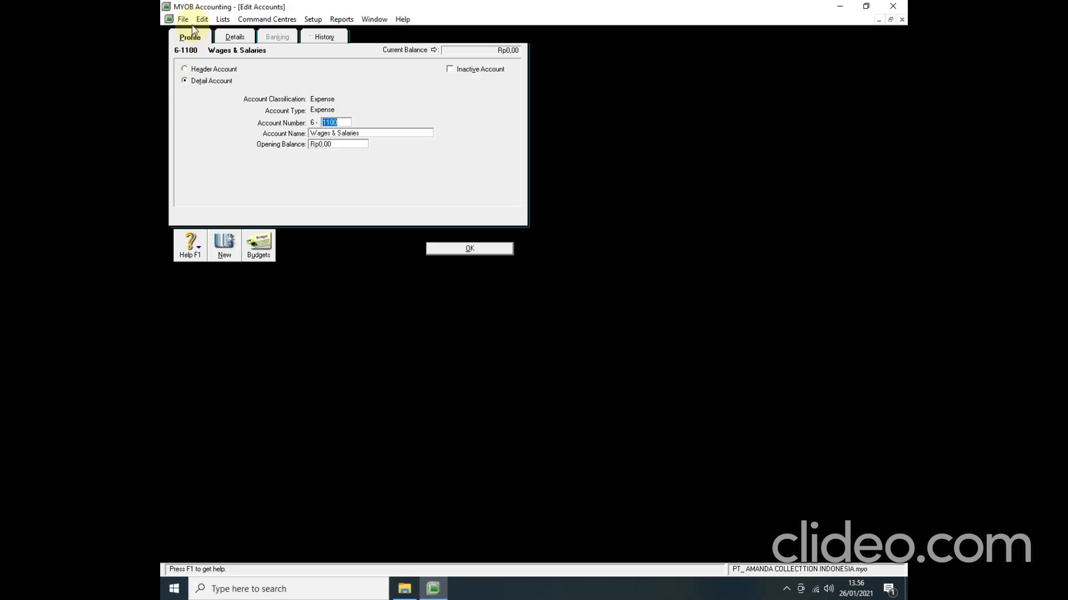
pyautogui.click(201, 20)
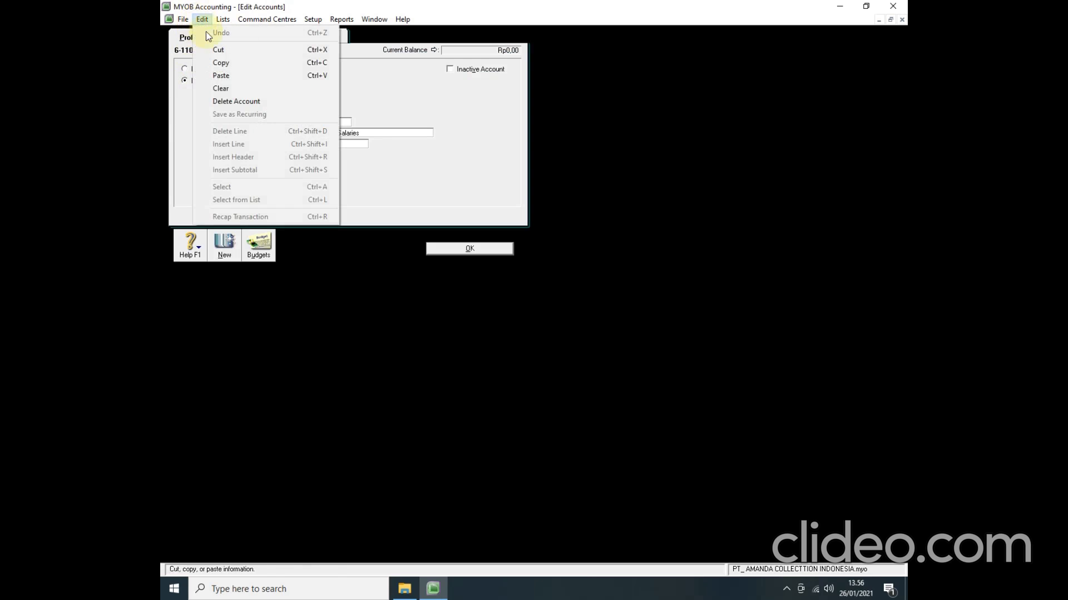
pyautogui.click(239, 102)
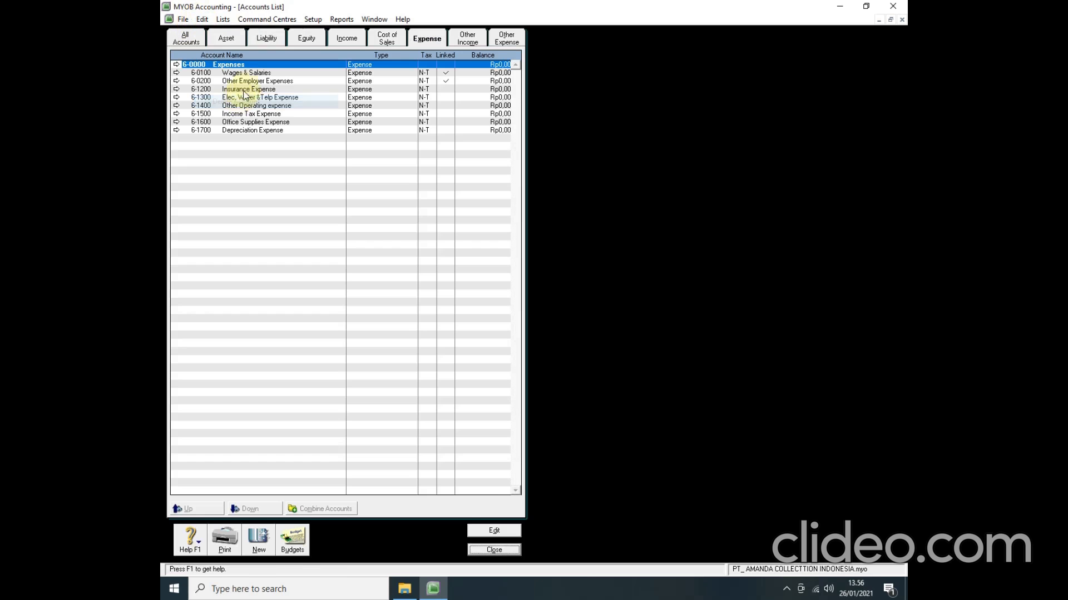
# Change the linked Wages & Salaries account's number to 6-1100.
pyautogui.click(176, 74)
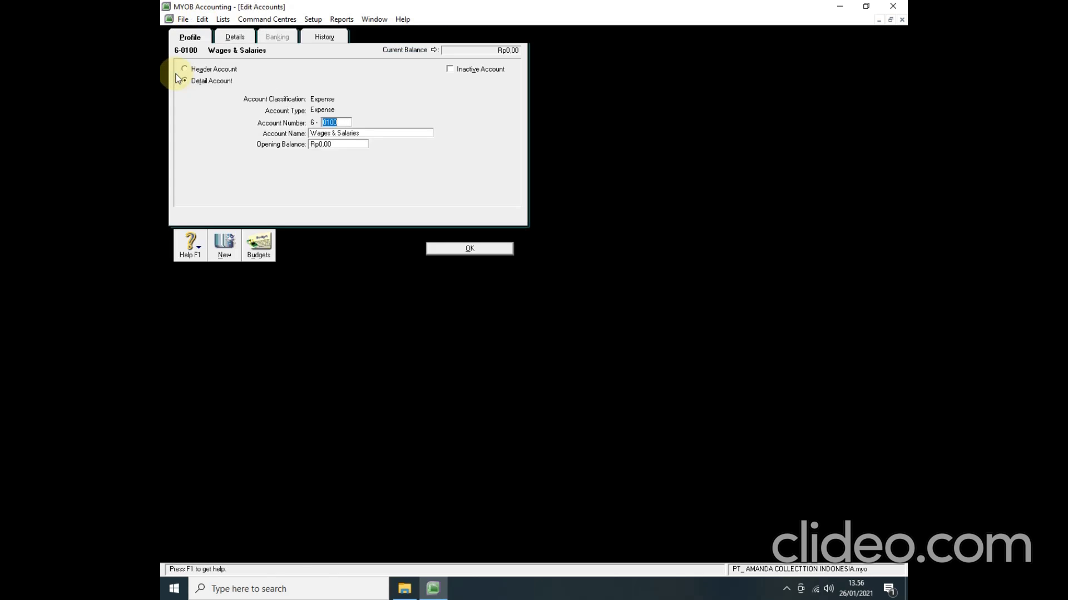
pyautogui.write('1100')
pyautogui.press('Tab')
pyautogui.click(466, 249)
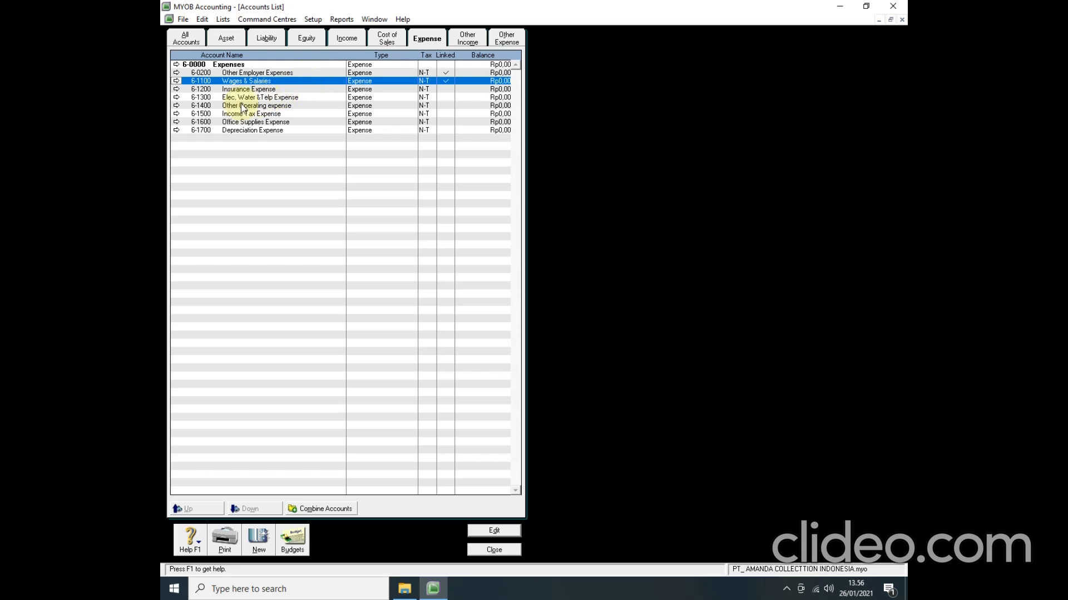
# Delete the imported Other Operating expense account 6-1400 from the expense accounts.
pyautogui.click(176, 106)
pyautogui.click(202, 19)
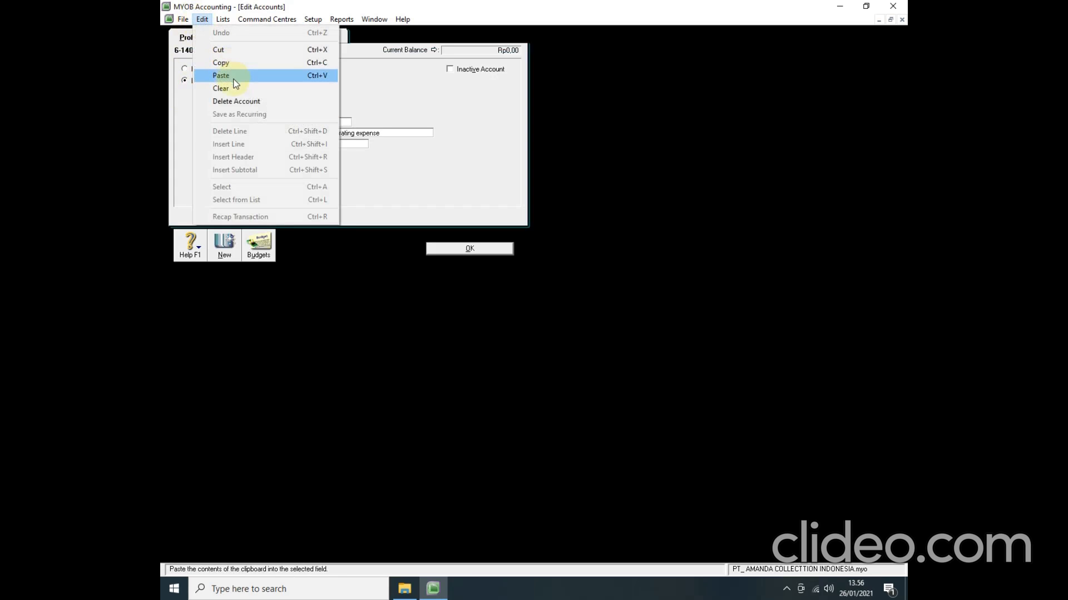
pyautogui.click(238, 101)
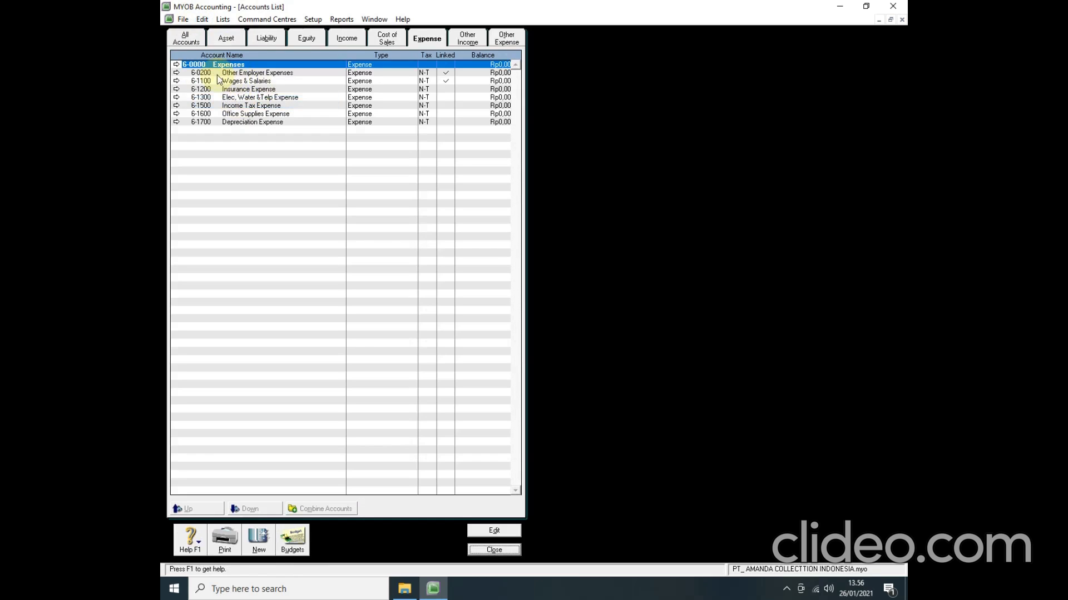
# Change the linked Other Employer Expenses account to number 6-1400 and name it "Other Other Operating Expense".
pyautogui.click(176, 72)
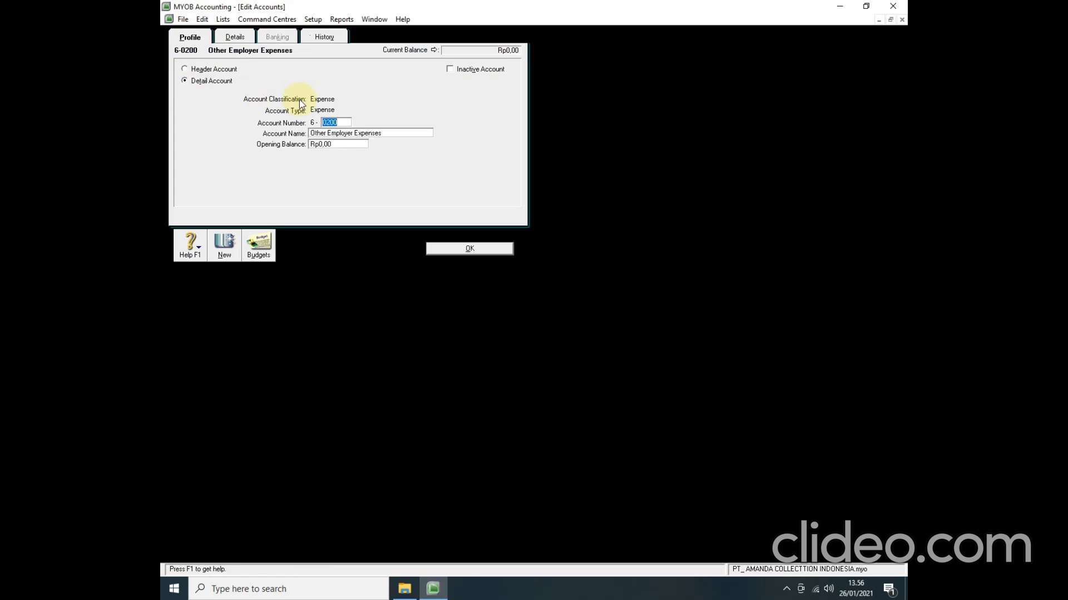
pyautogui.write('1400')
pyautogui.press('Tab')
pyautogui.click(384, 132)
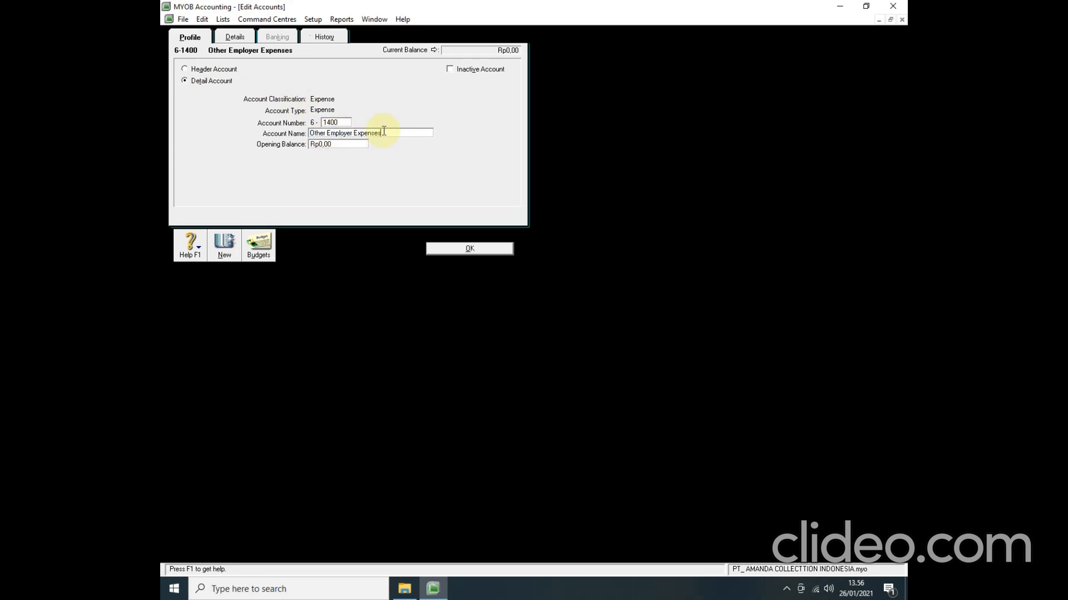
pyautogui.press('BackSpace')
pyautogui.press('BackSpace')
pyautogui.press('BackSpace')
pyautogui.press('BackSpace')
pyautogui.press('BackSpace')
pyautogui.press('BackSpace')
pyautogui.press('BackSpace')
pyautogui.press('BackSpace')
pyautogui.press('BackSpace')
pyautogui.press('BackSpace')
pyautogui.press('BackSpace')
pyautogui.press('BackSpace')
pyautogui.press('BackSpace')
pyautogui.press('BackSpace')
pyautogui.press('BackSpace')
pyautogui.press('BackSpace')
pyautogui.press('BackSpace')
pyautogui.write('Other Operating expense')
pyautogui.click(371, 133)
pyautogui.press('Delete')
pyautogui.write('E')
pyautogui.click(443, 249)
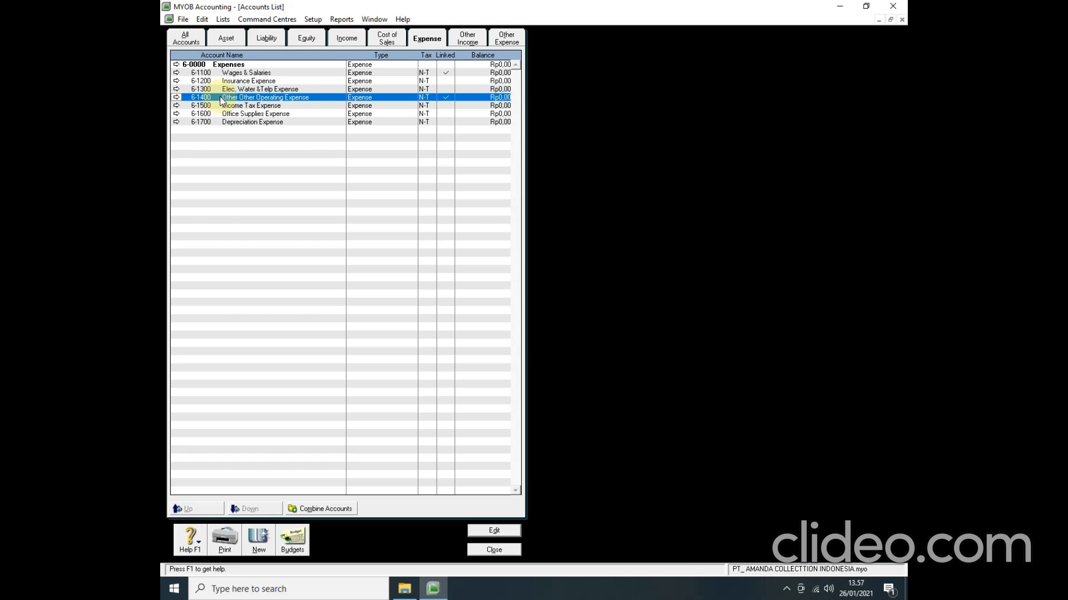
# Check the other income and other expense accounts, and return to the list of all accounts.
pyautogui.click(474, 42)
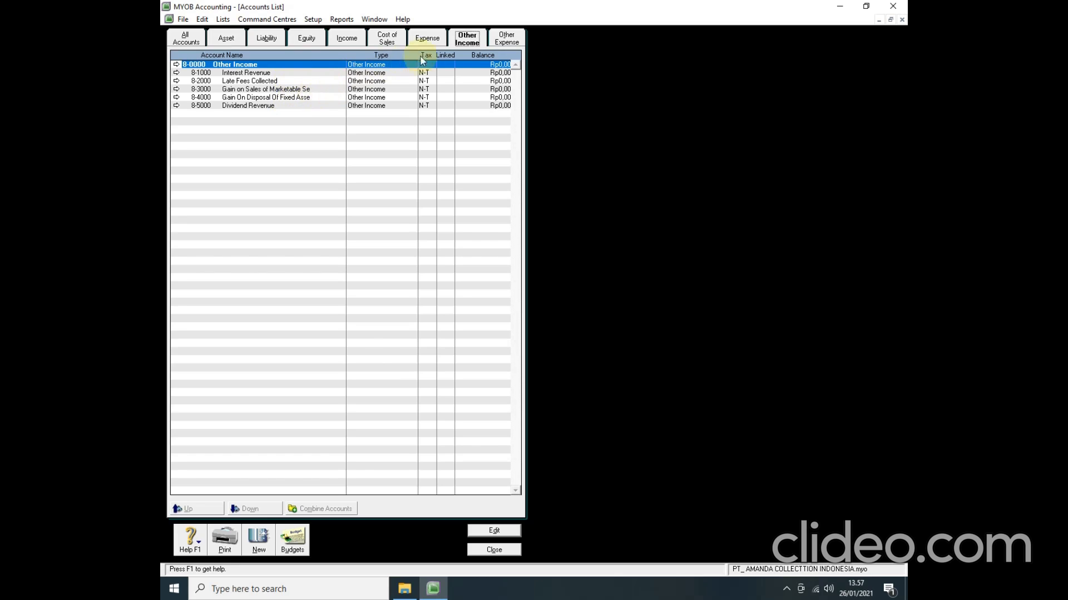
pyautogui.click(516, 39)
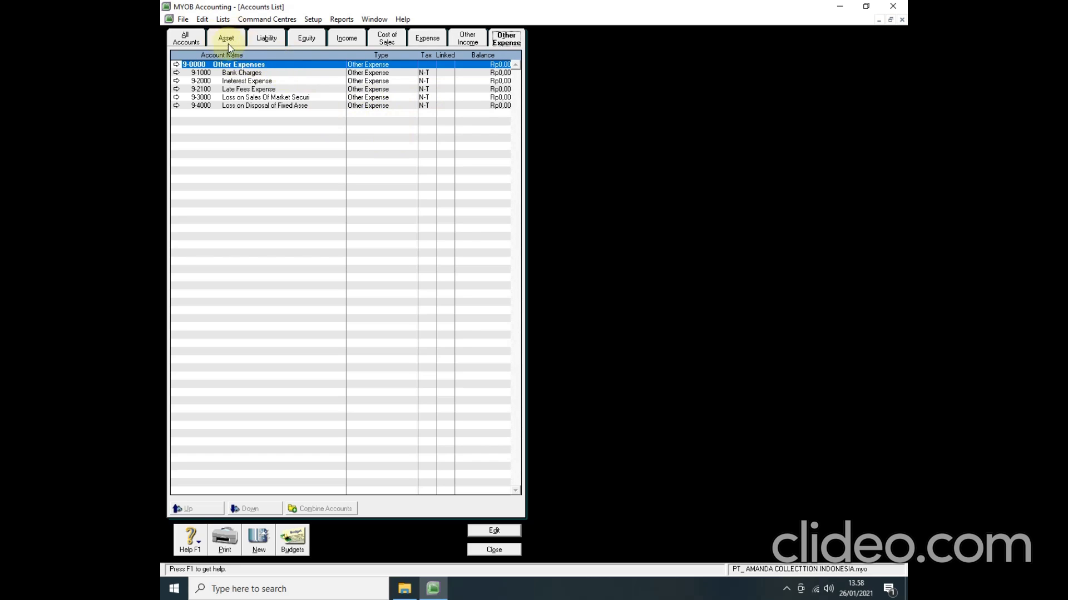
pyautogui.click(183, 38)
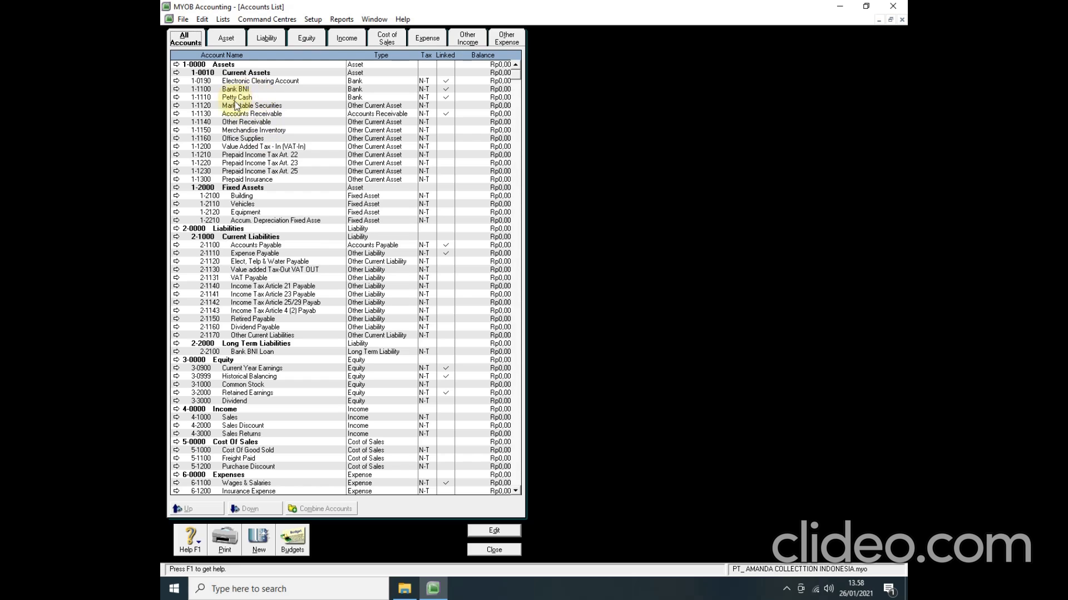
# Move the detail accounts under Fixed Assets and Current Liabilities up one level in the account hierarchy.
pyautogui.click(221, 197)
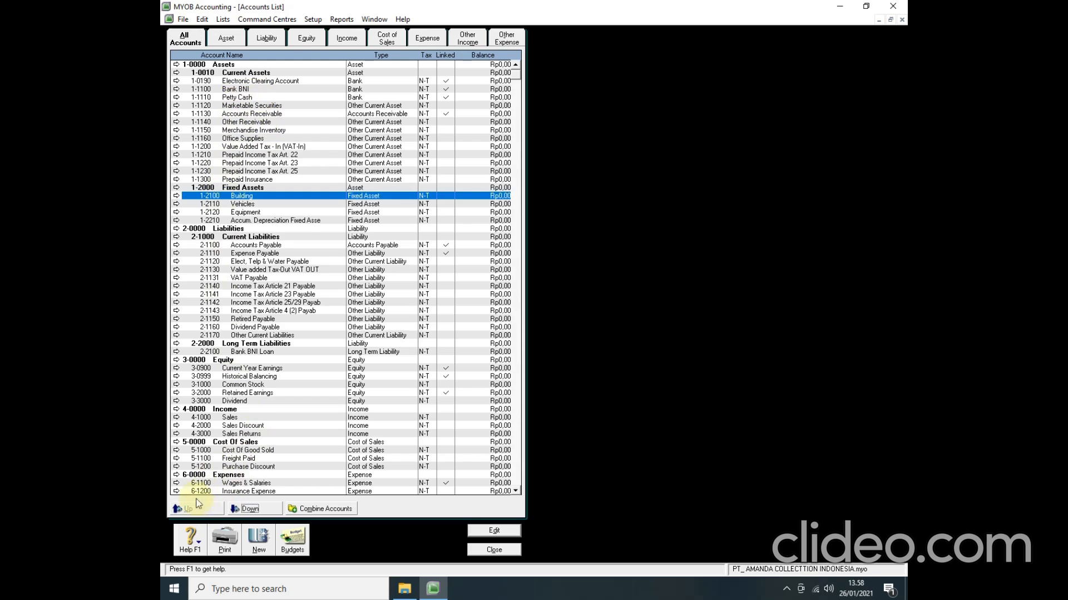
pyautogui.click(208, 246)
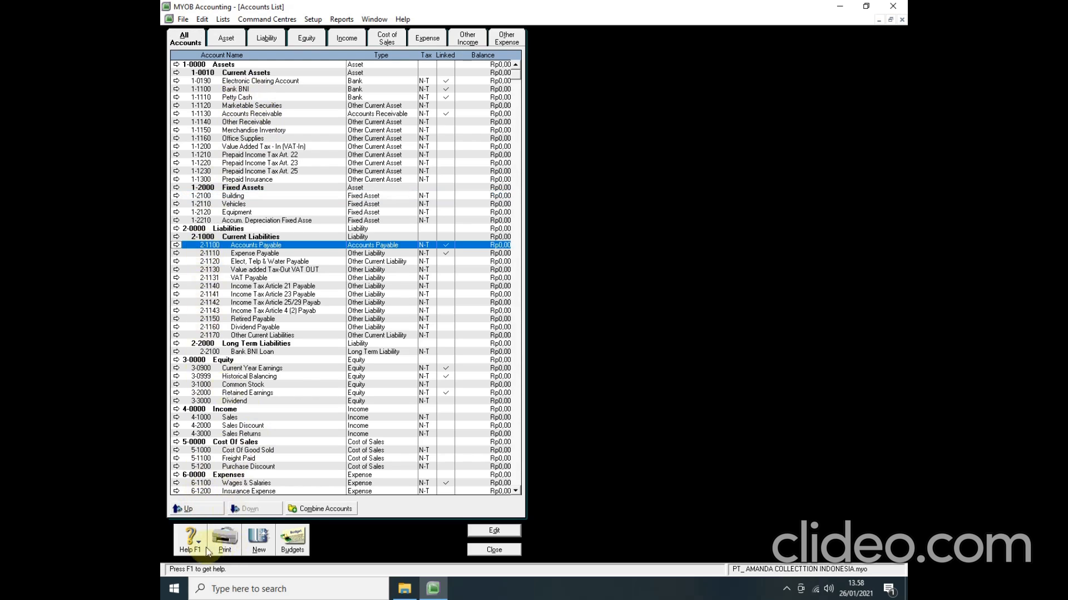
pyautogui.click(184, 509)
pyautogui.scroll(-6, 216, 328)
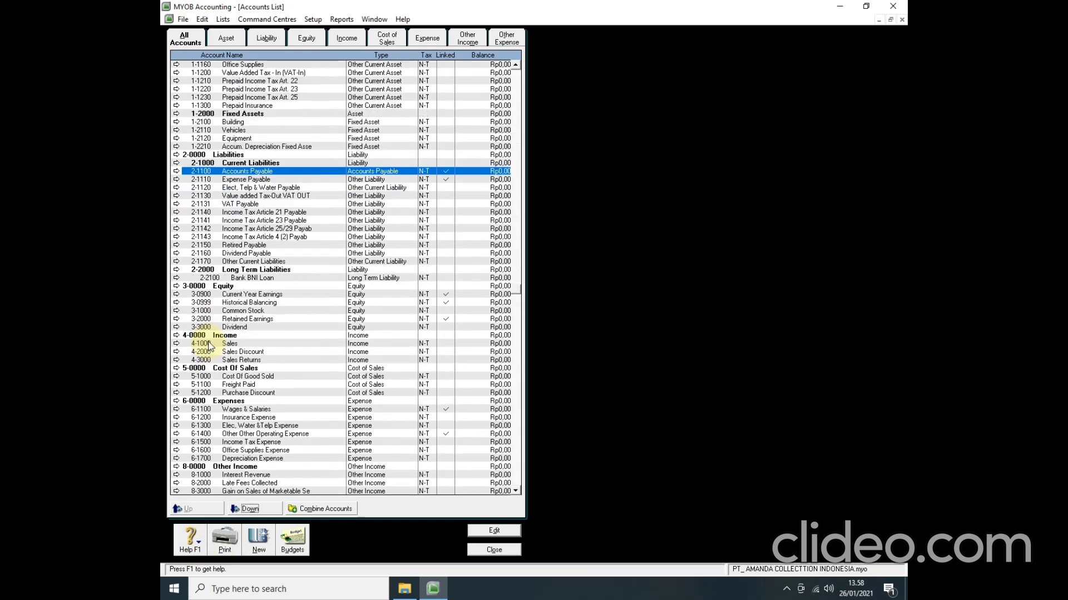
pyautogui.scroll(4, 213, 339)
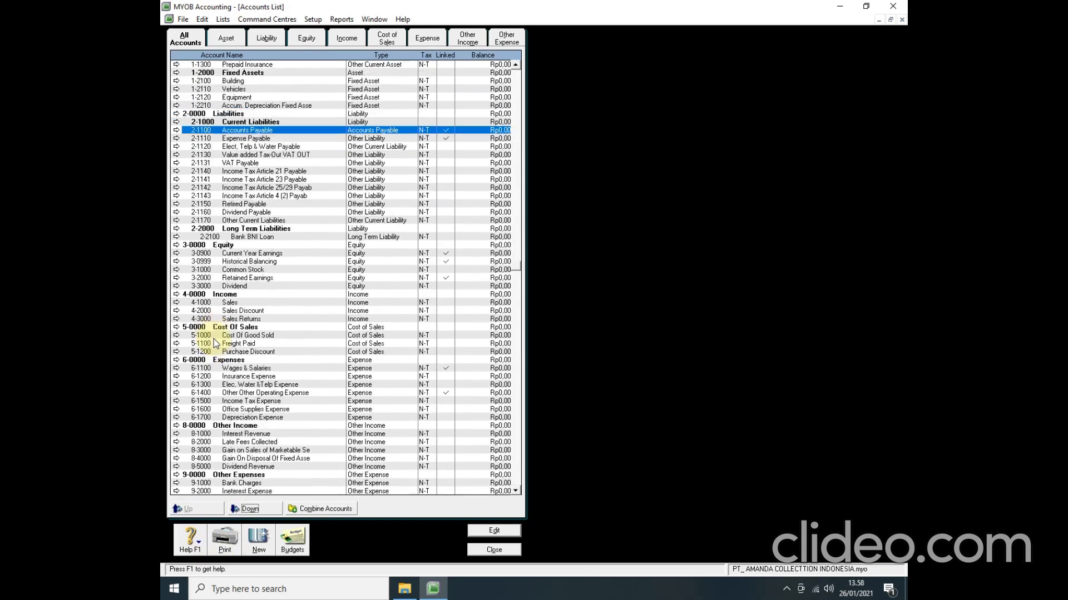